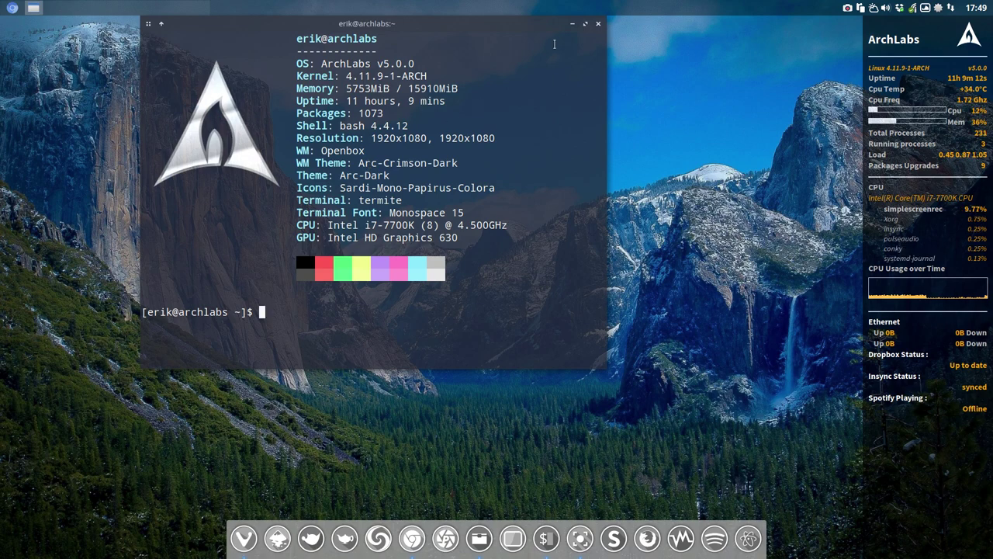
Close the terminal and launch Xfce4 Appearance from the desktop menu's Preferences submenu
click(597, 23)
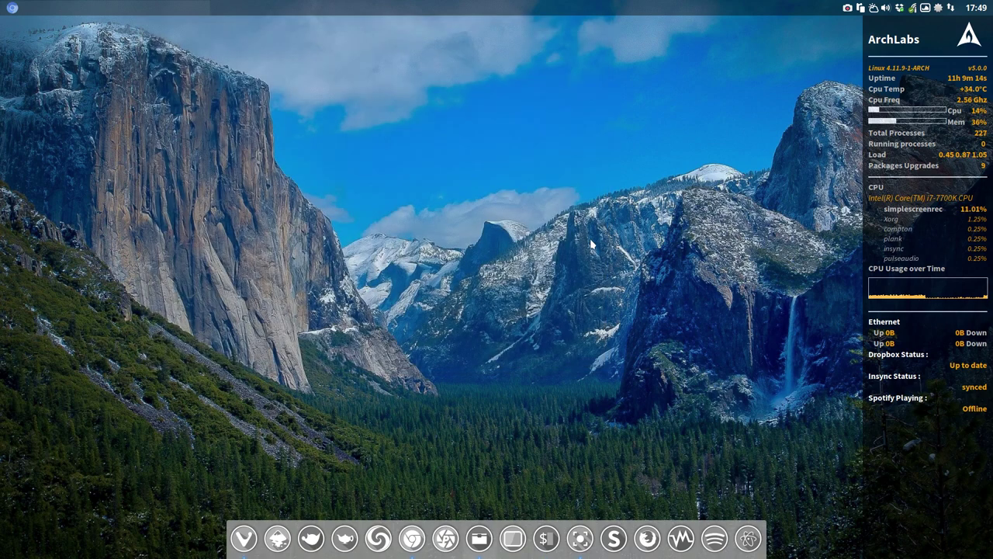
right_click(579, 242)
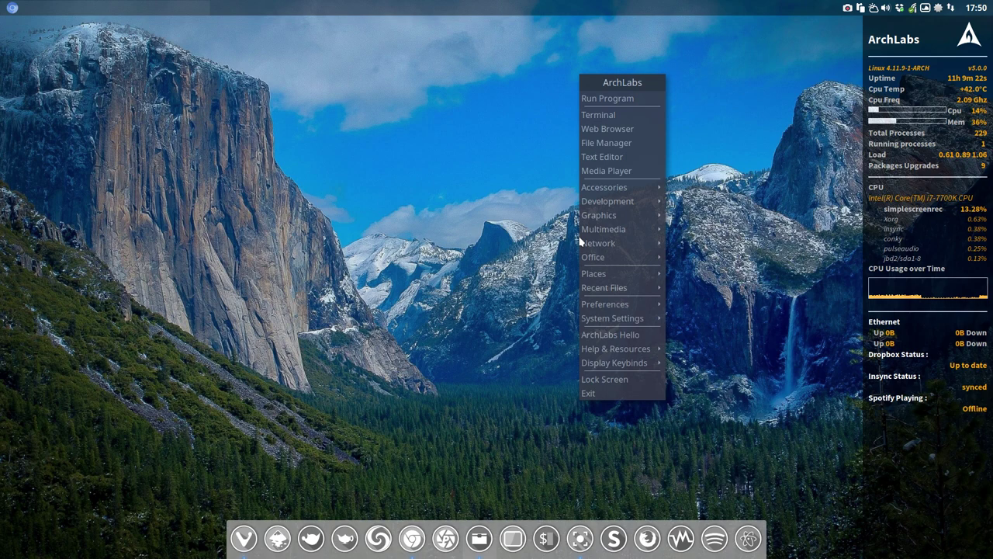
mouse_move(643, 303)
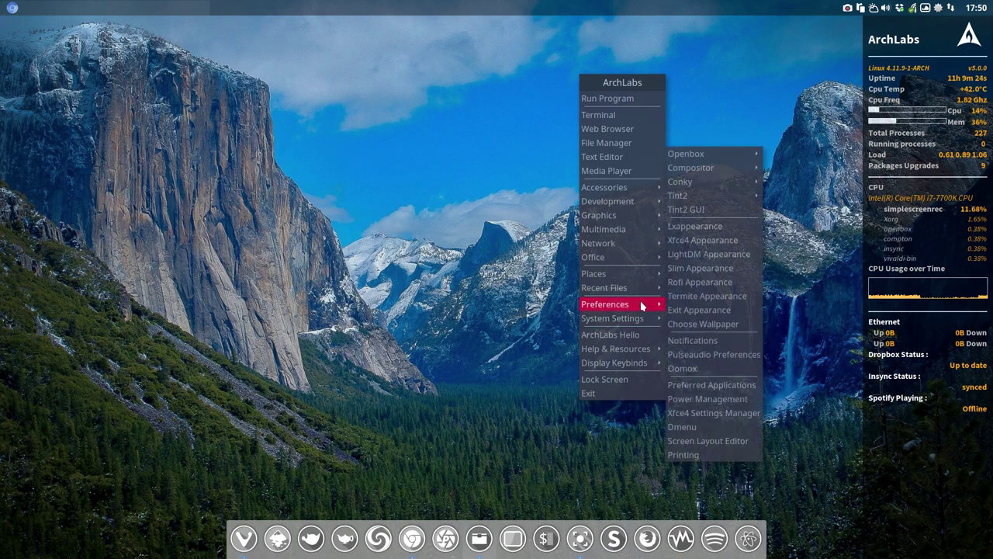
click(716, 242)
Show the icon themes with Sardi Mono Papirus Colora current, and move the window upper right
click(456, 209)
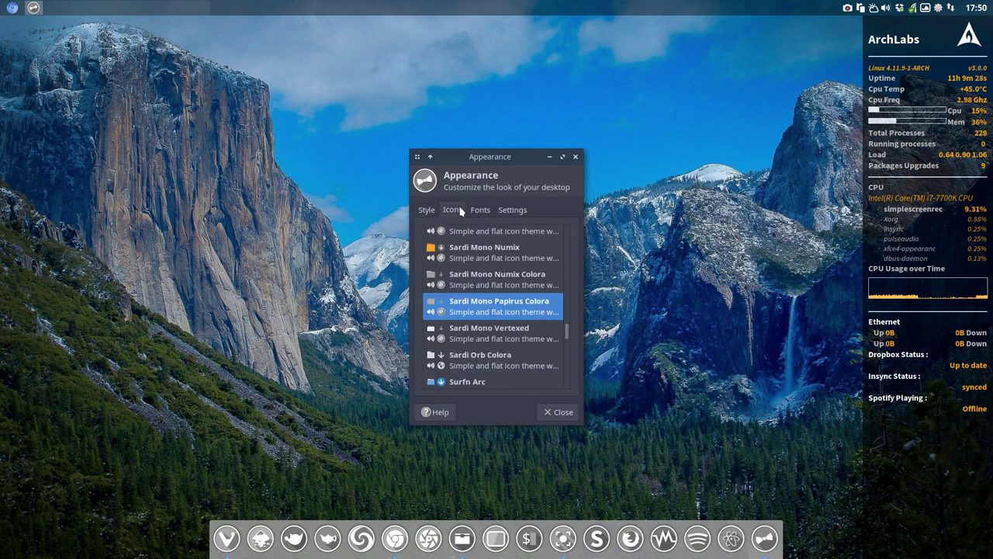
drag(517, 147, 762, 59)
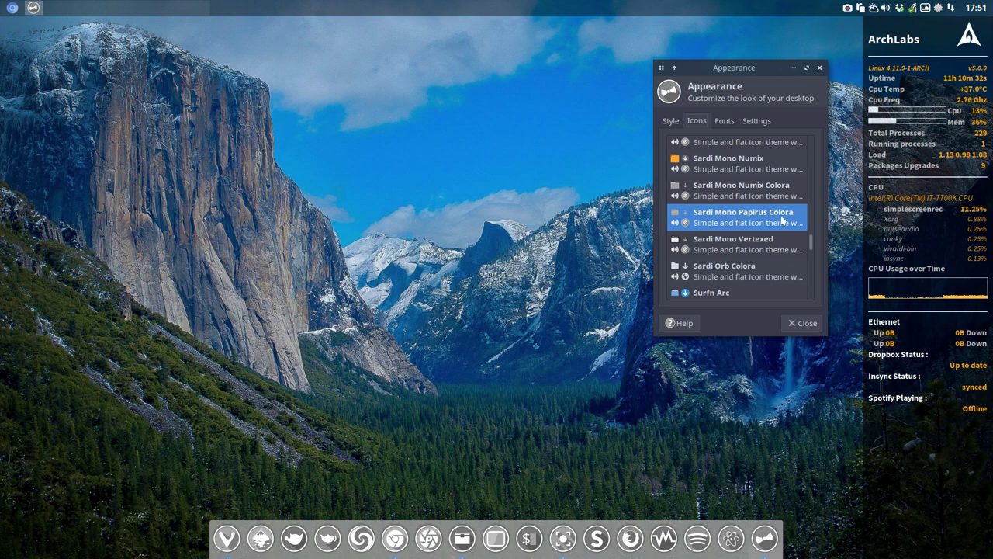
In a new terminal, search the AUR with 'packer sardi mono papirus colora'
right_click(195, 156)
click(219, 47)
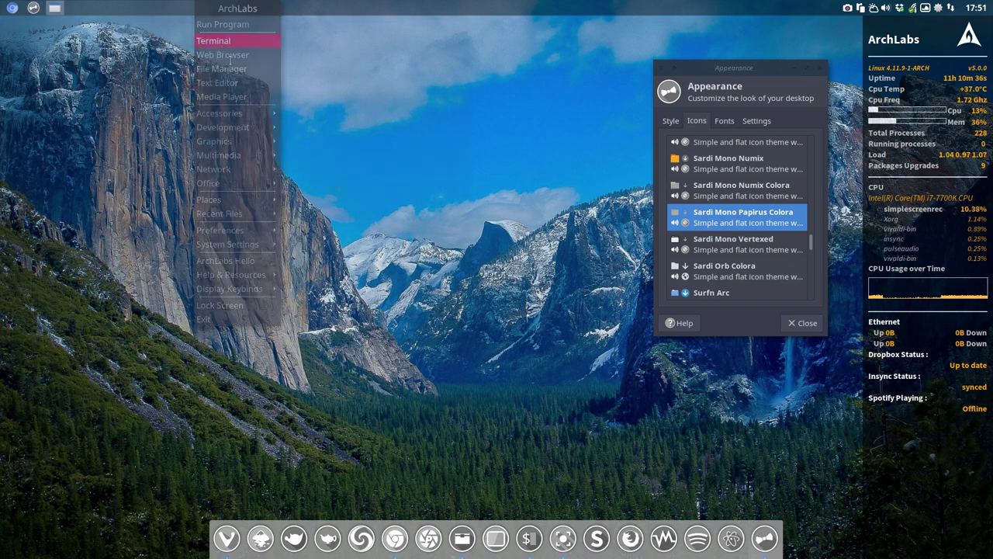
text(pack)
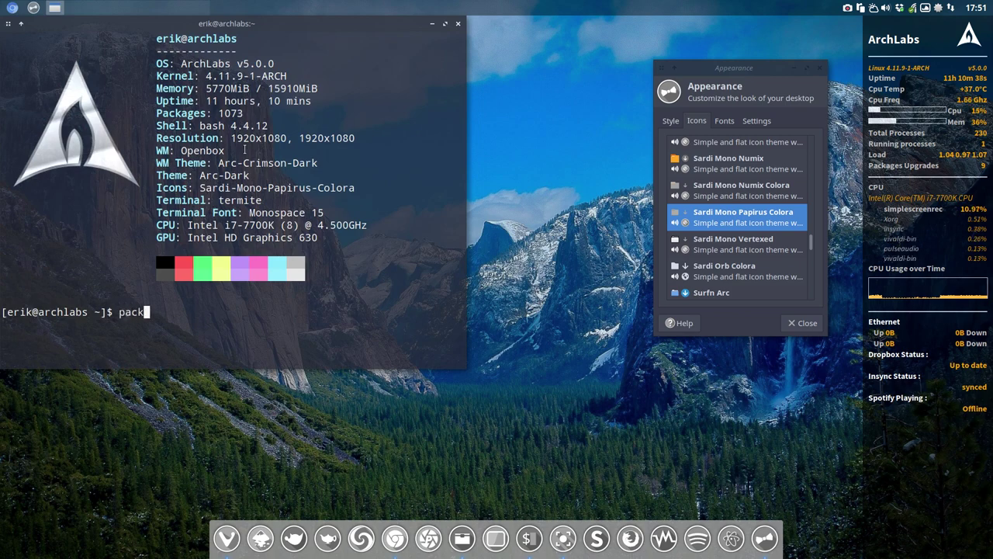
text(er sardi)
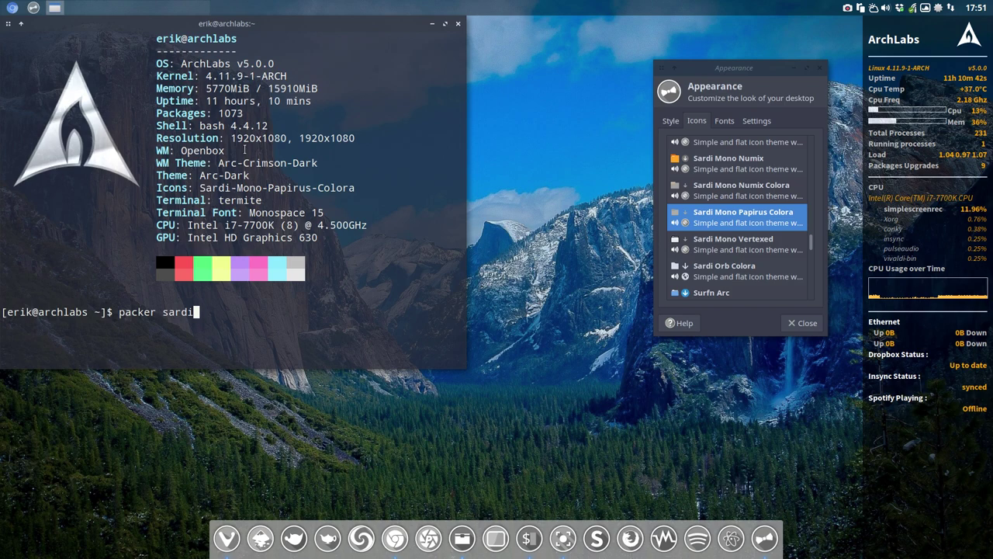
text( mono papi)
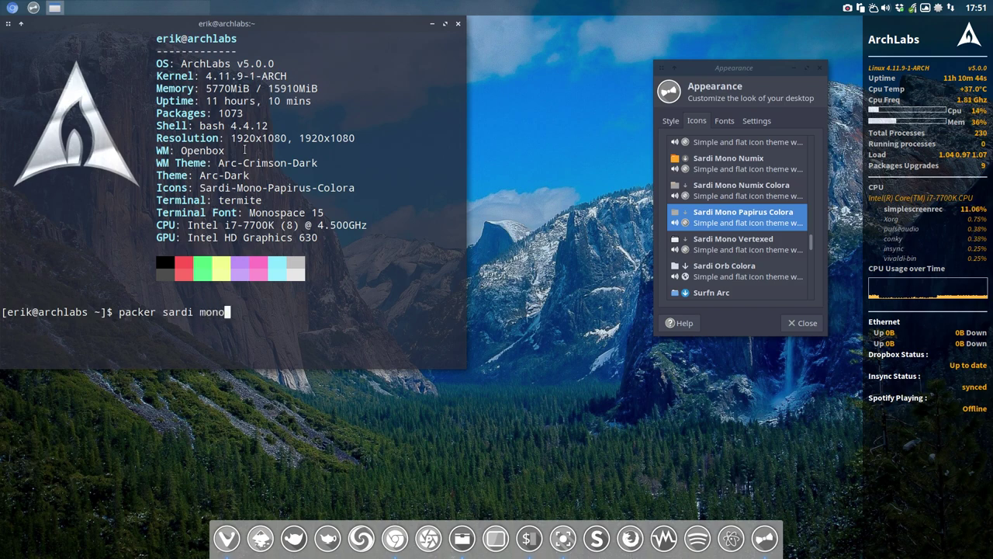
text(ru)
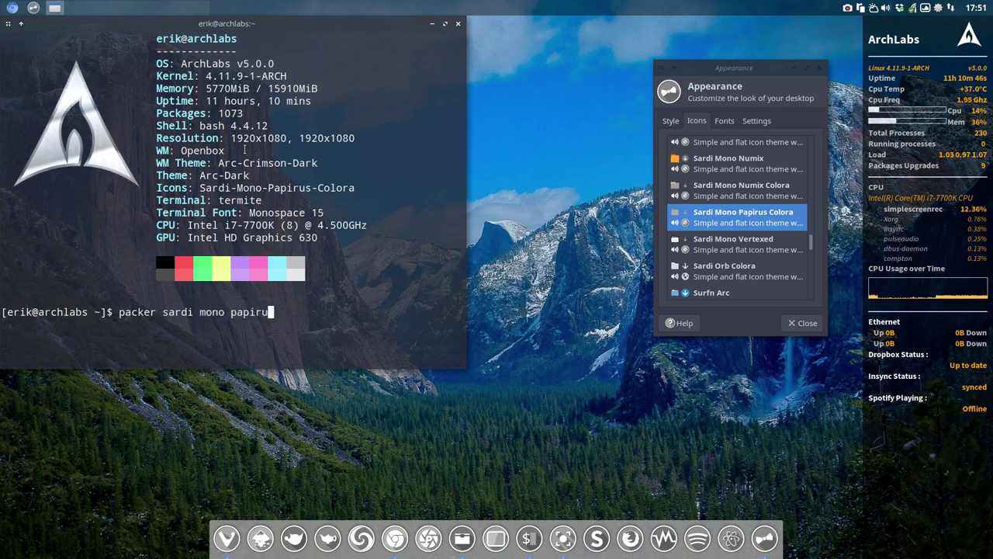
text(s colora)
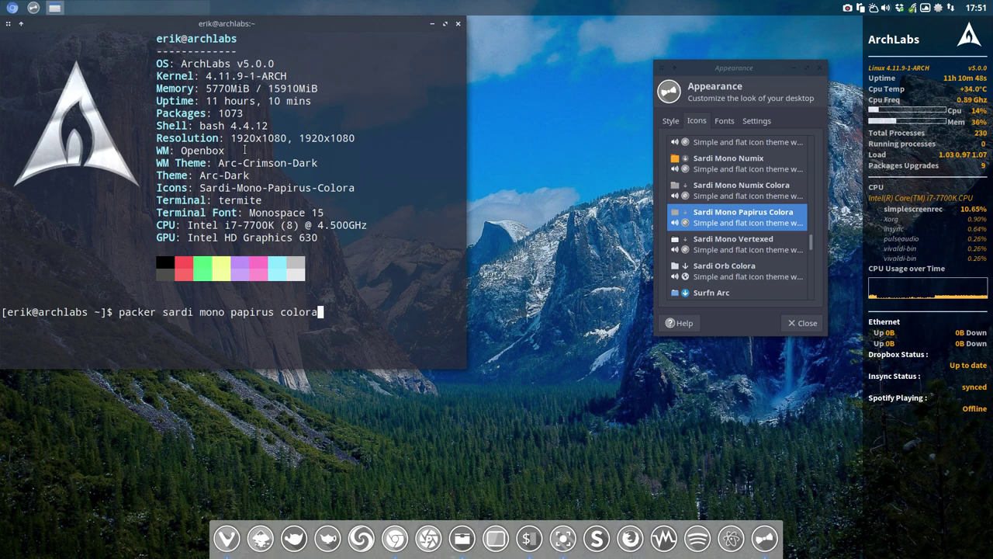
key(Return)
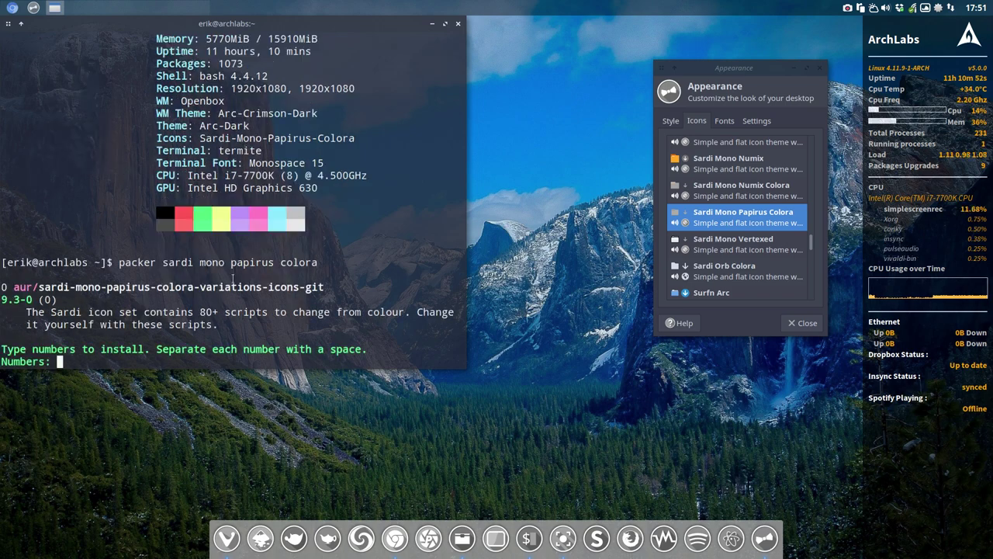
drag(200, 286, 268, 287)
click(265, 348)
Install result 0, sardi-mono-papirus-colora-variations-icons-git, skipping the PKGBUILD edit and giving the sudo password
text(0)
key(Return)
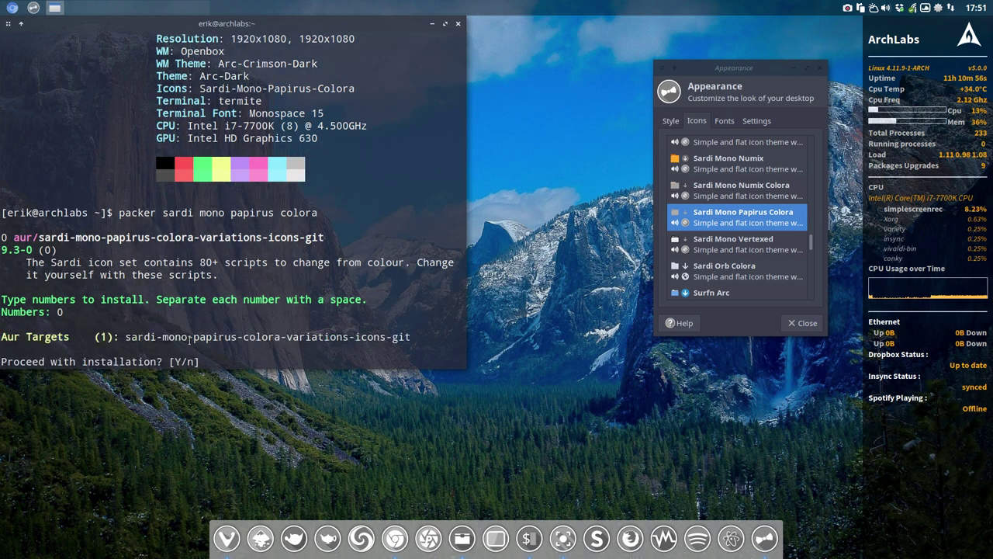
text(y)
key(Return)
text(n)
key(Return)
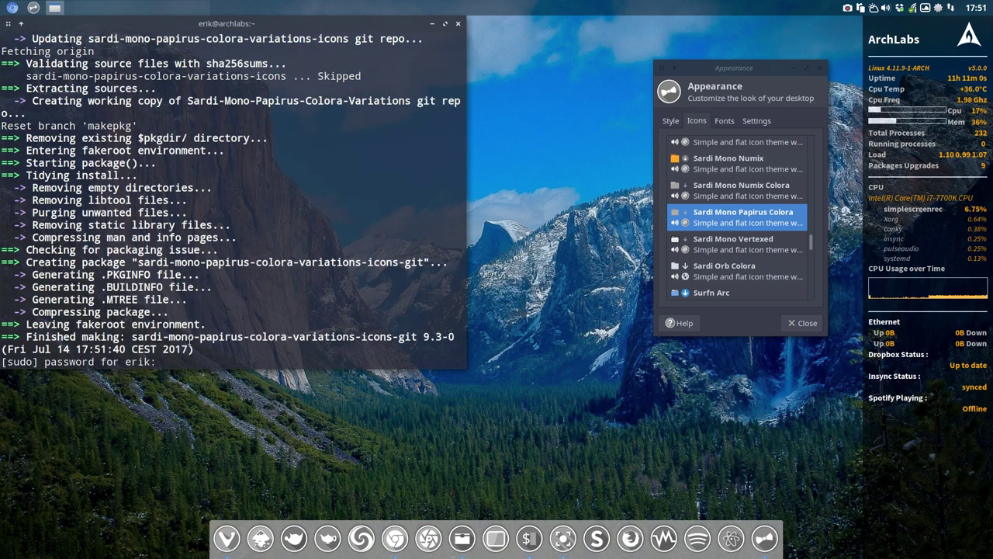
key(Return)
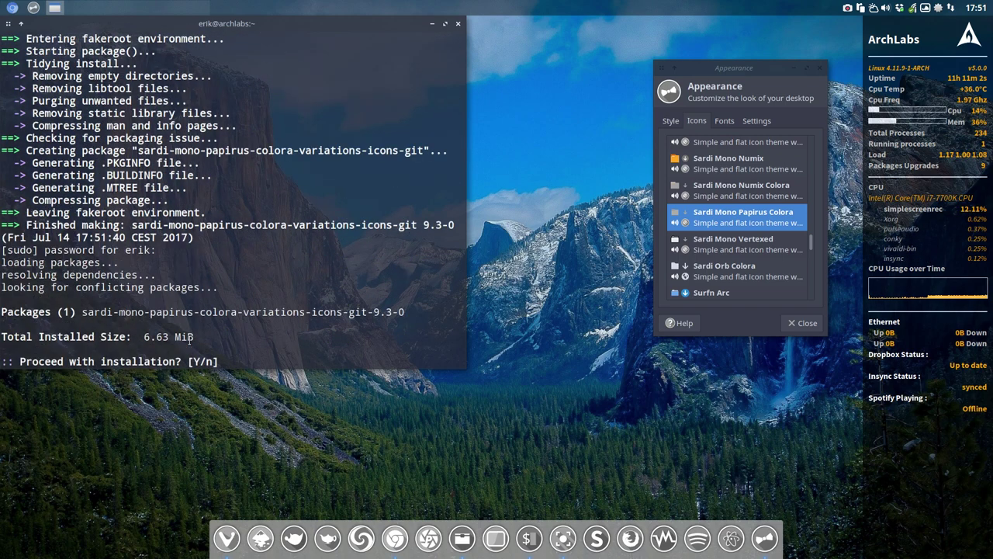
text(y)
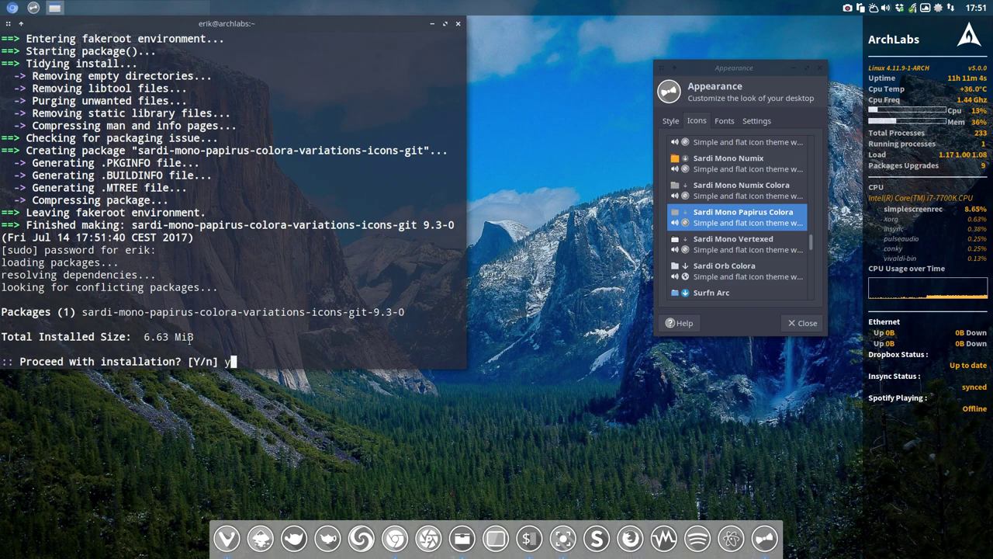
key(Return)
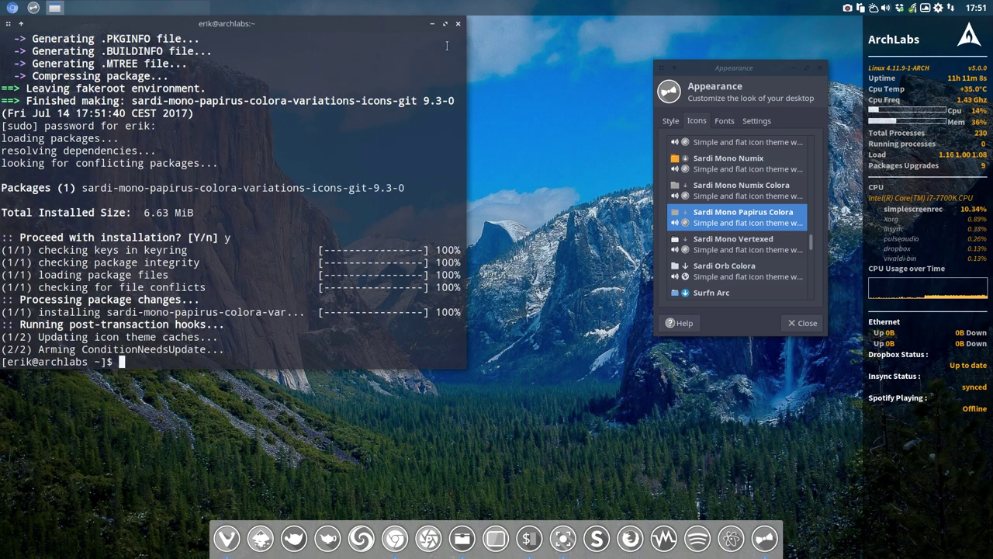
Close the terminal and open the home folder in the file manager
click(459, 24)
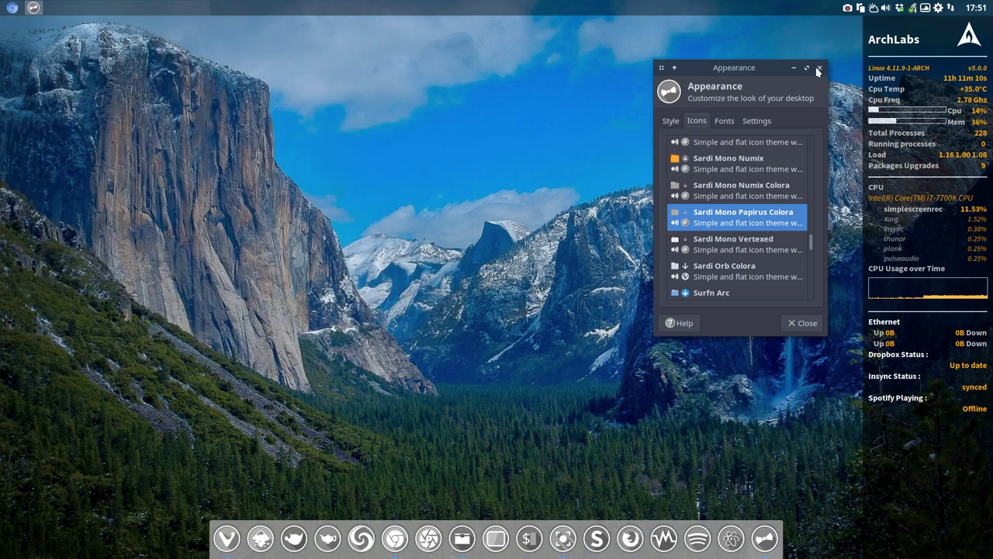
drag(732, 71, 733, 74)
right_click(51, 11)
click(85, 68)
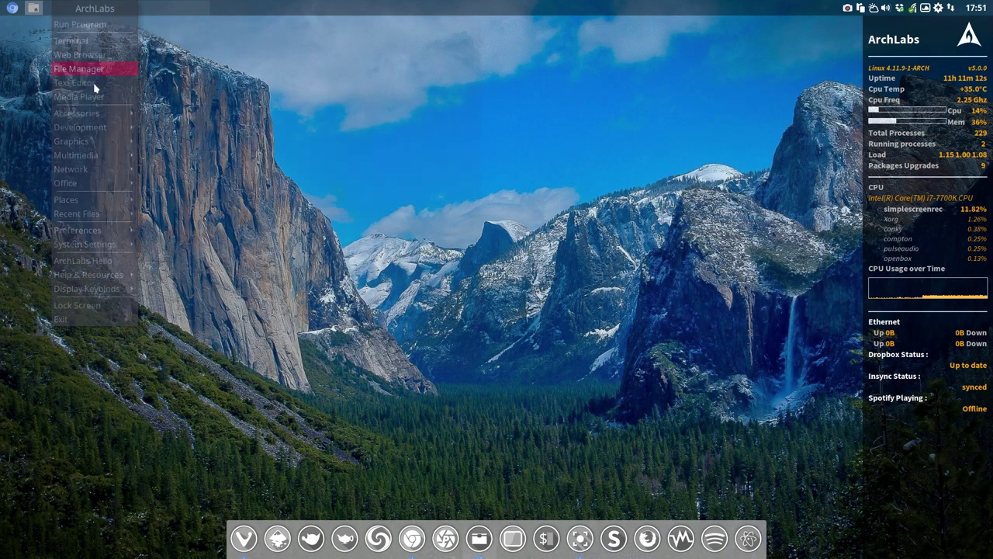
Reopen Xfce4 Appearance on its icon list, enlarge and reposition it beside the file manager
right_click(672, 3)
mouse_move(722, 230)
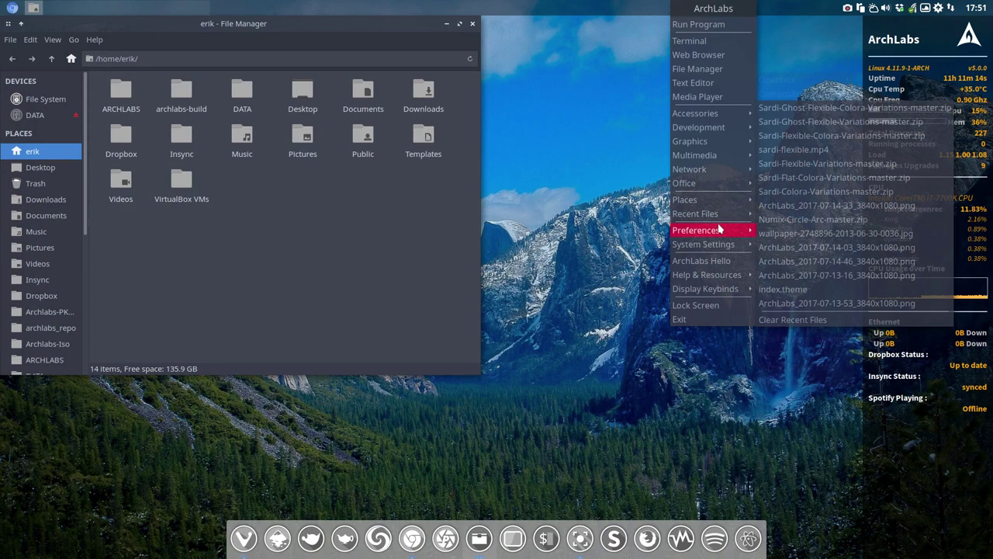
click(787, 166)
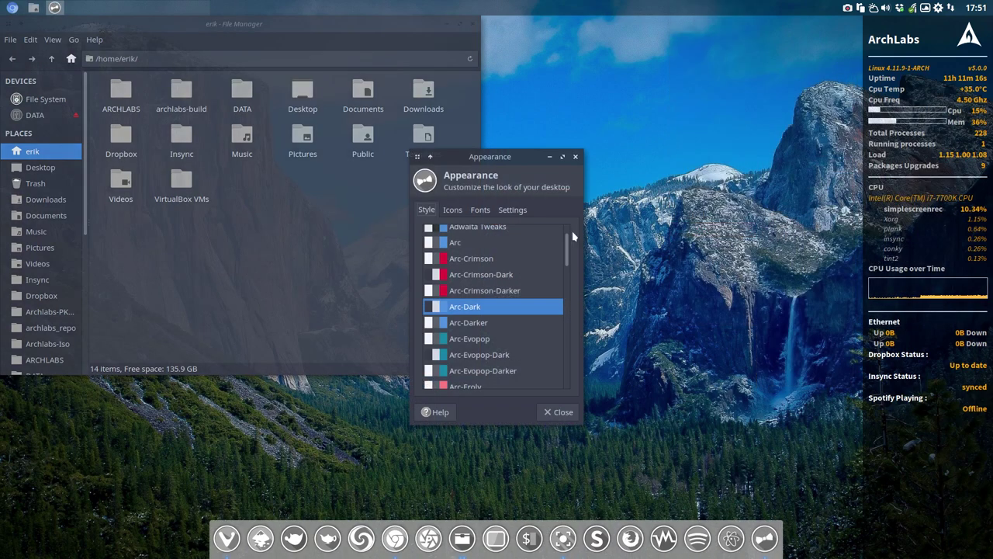
click(458, 210)
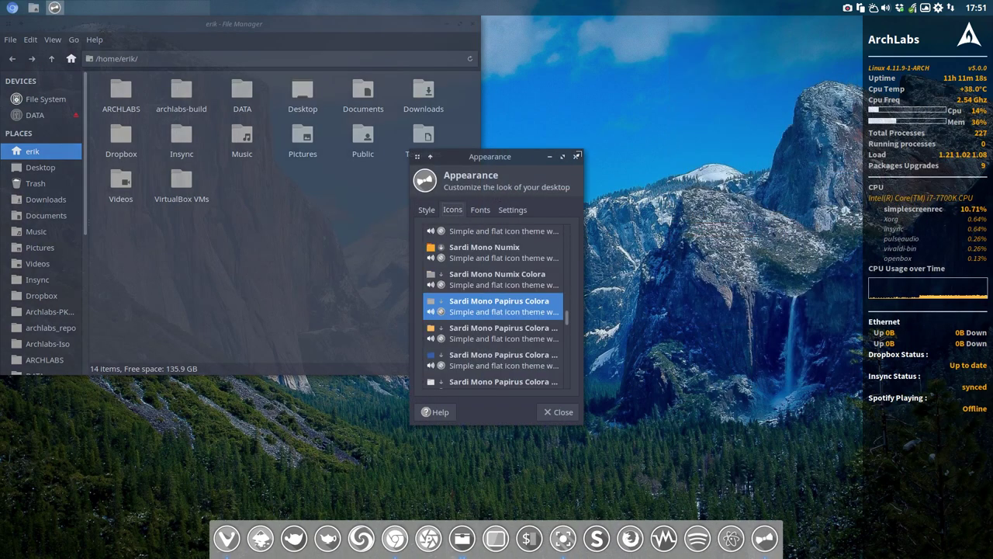
drag(581, 153, 646, 15)
drag(558, 24, 741, 53)
click(332, 215)
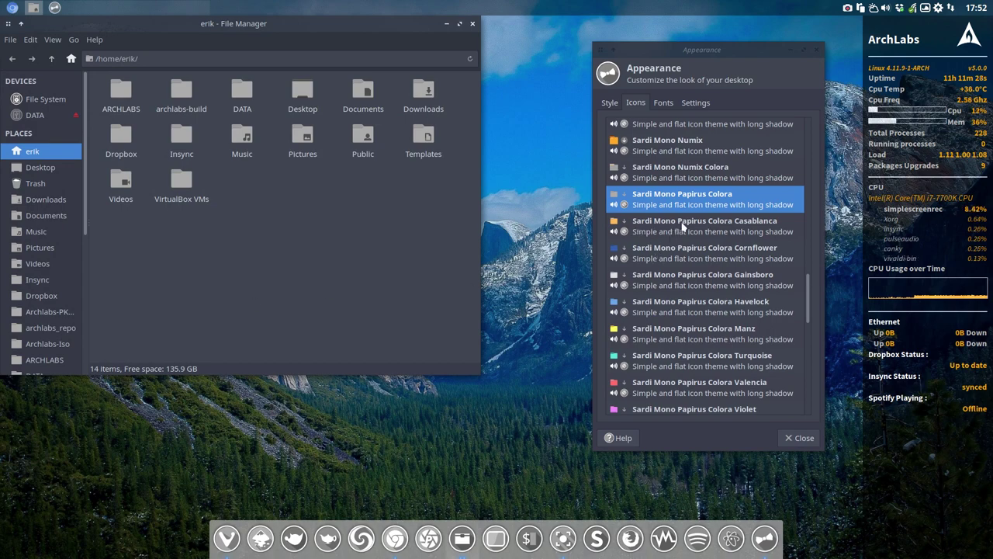
Preview the Casablanca, Cornflower, Gainsboro, Havelock, Manz, Turquoise and Valencia variants on the folders
click(750, 225)
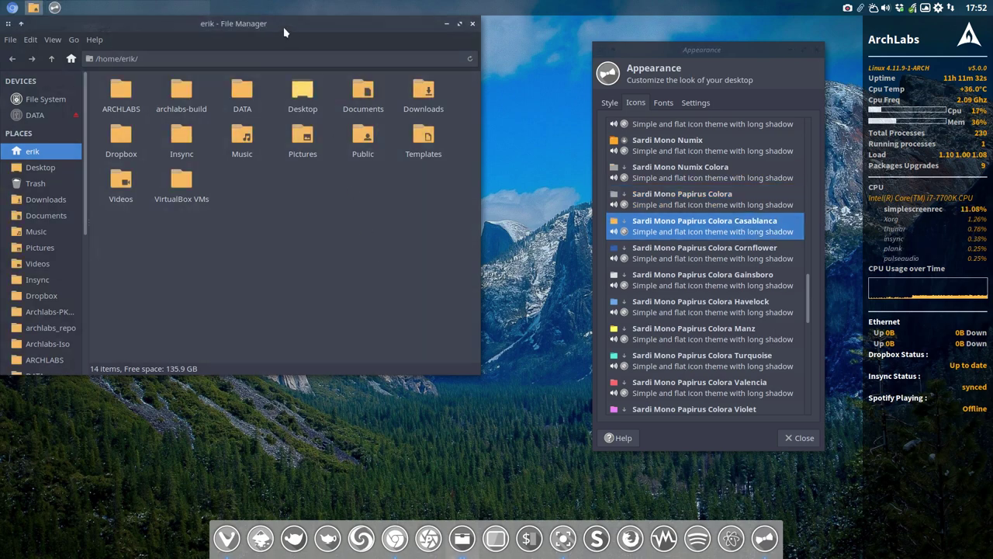
drag(283, 26, 368, 81)
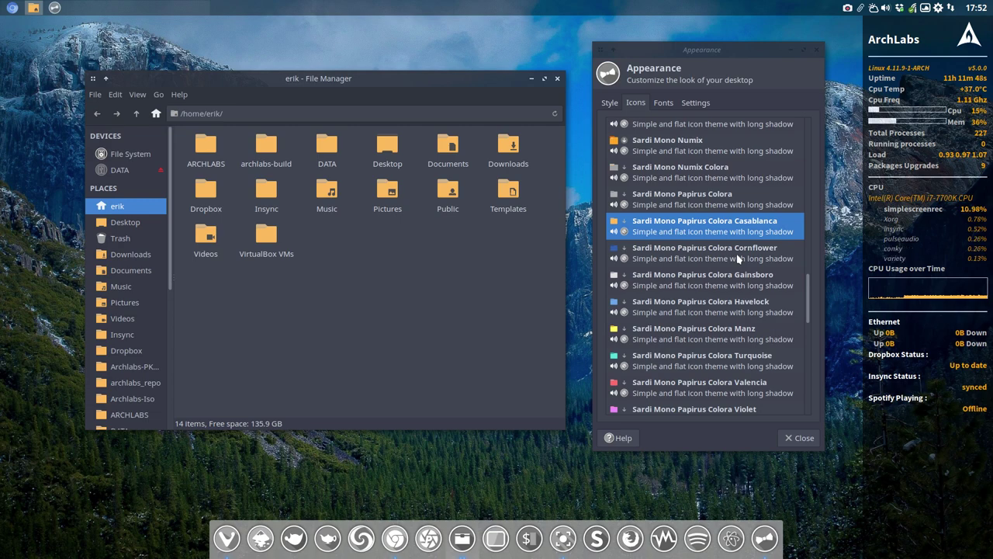
click(738, 259)
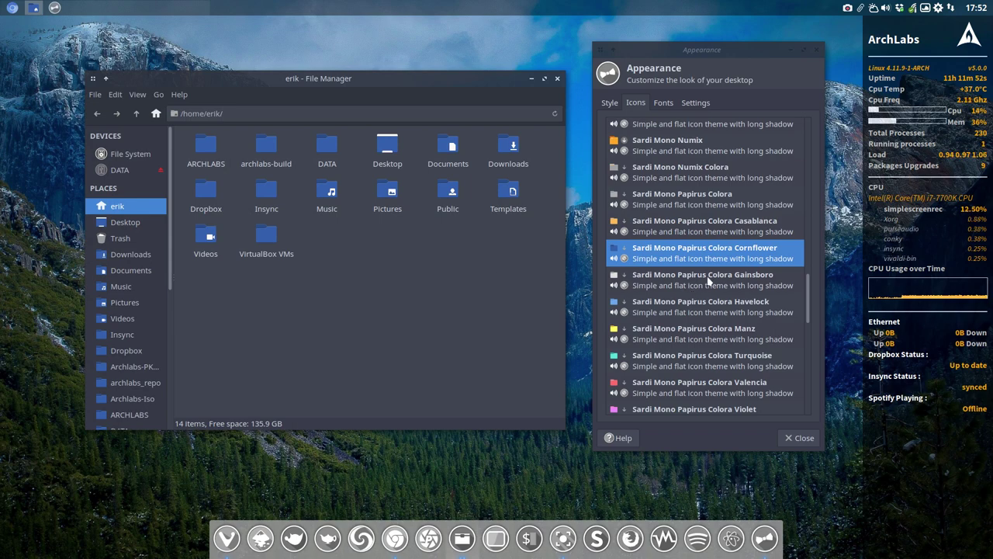
click(613, 279)
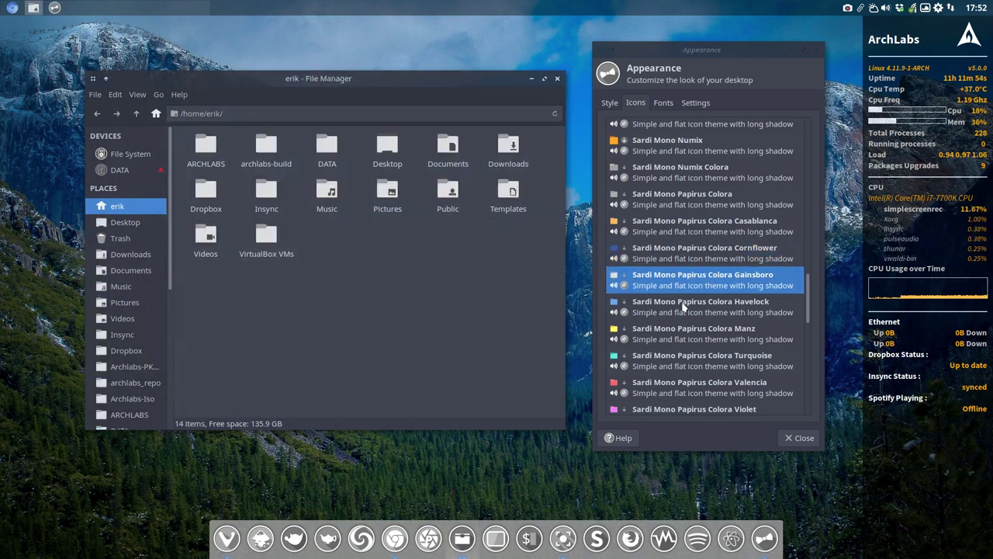
key(Down)
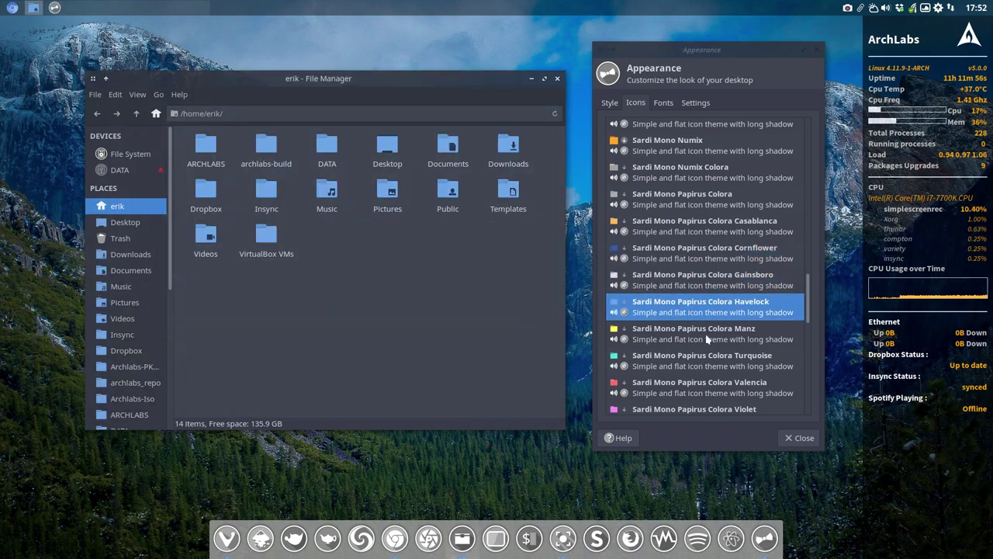
key(Down)
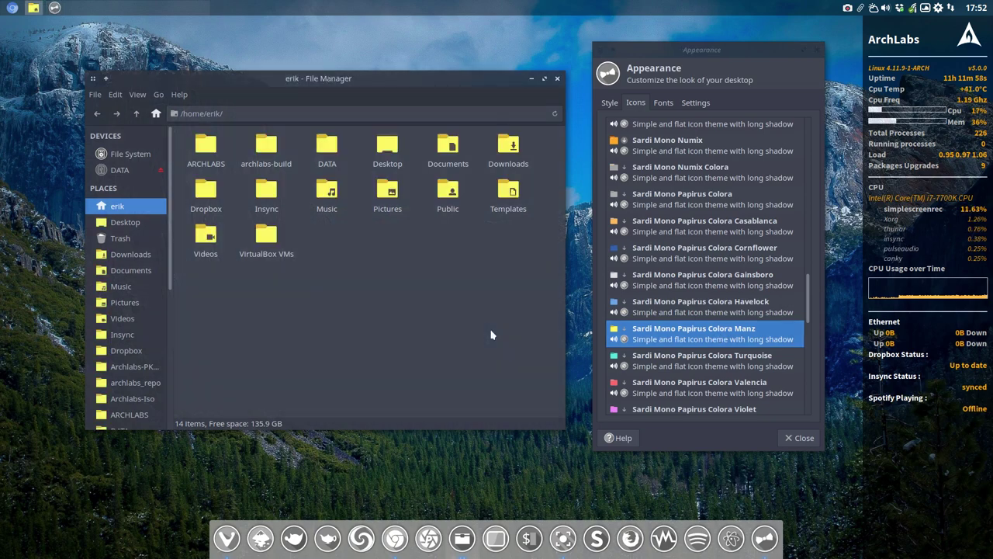
click(669, 358)
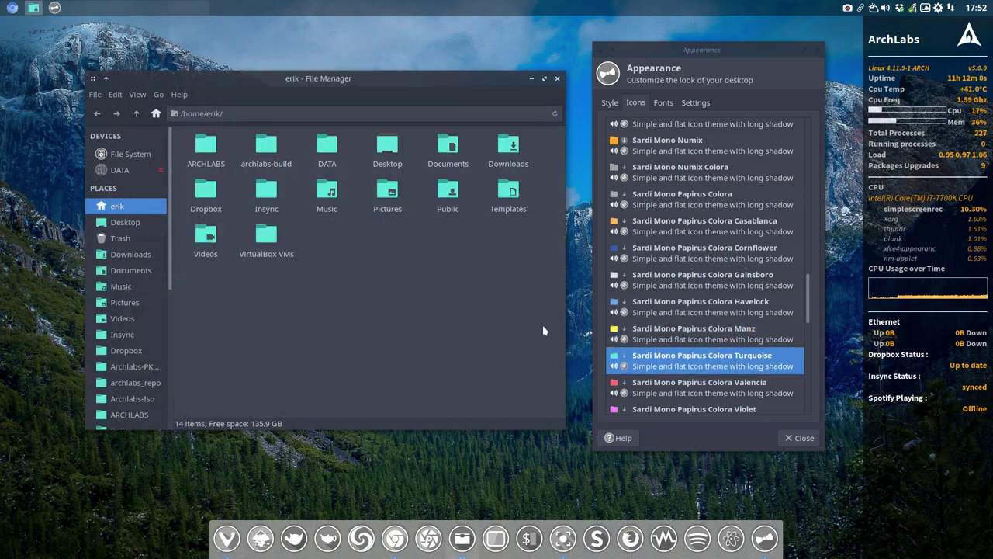
key(Down)
Try the Violet variant, settle back on Casablanca, and close the file manager
click(457, 334)
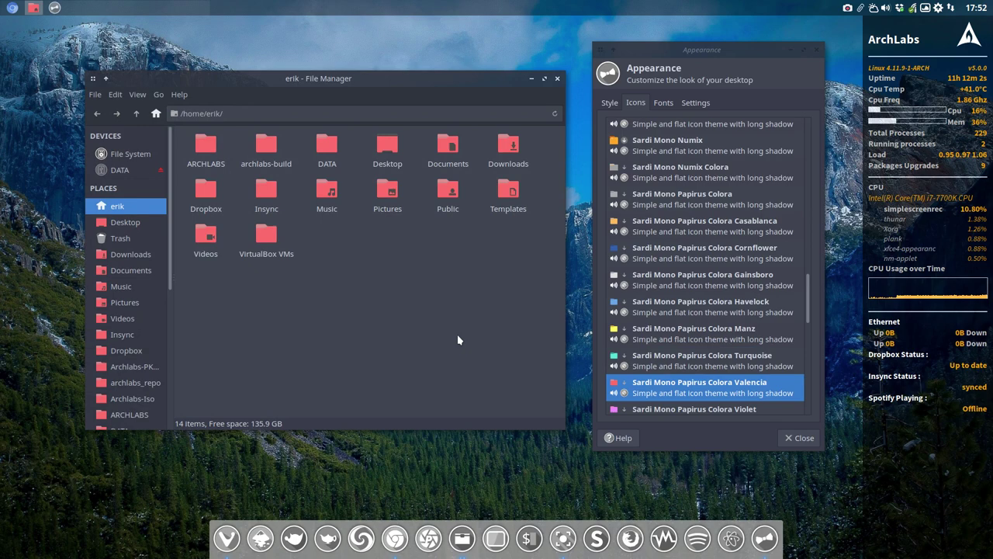
scroll(678, 346, down, 2)
click(679, 345)
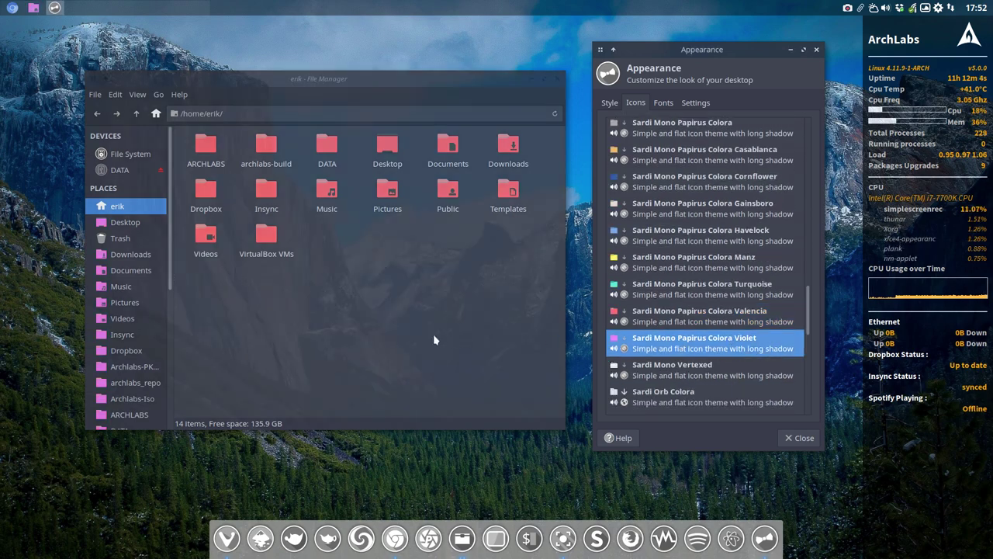
click(432, 337)
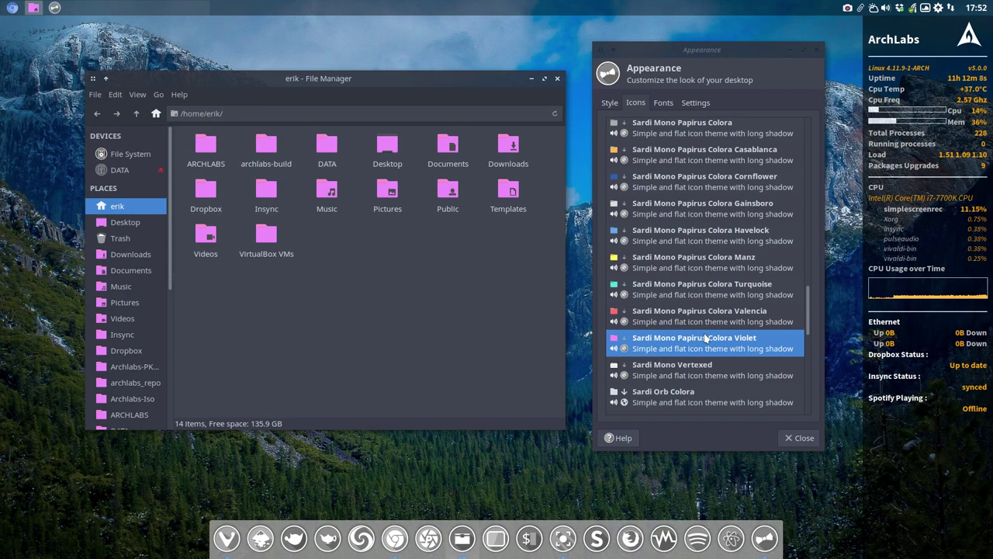
scroll(702, 336, up, 3)
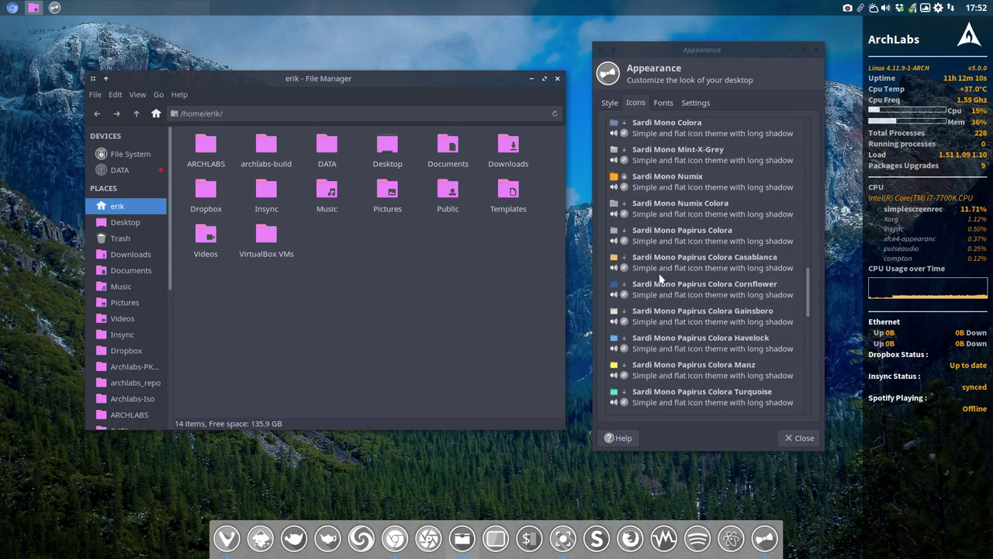
click(647, 316)
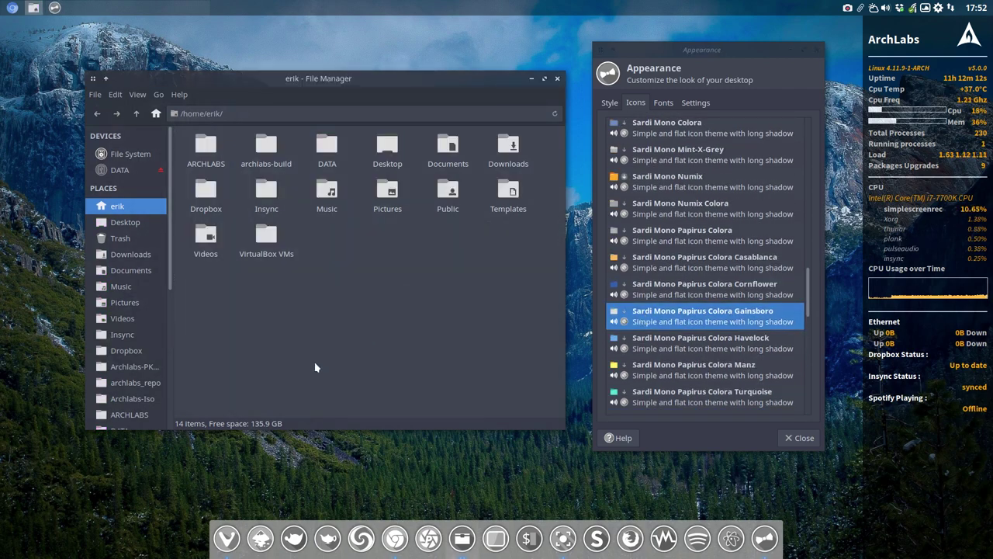
click(655, 268)
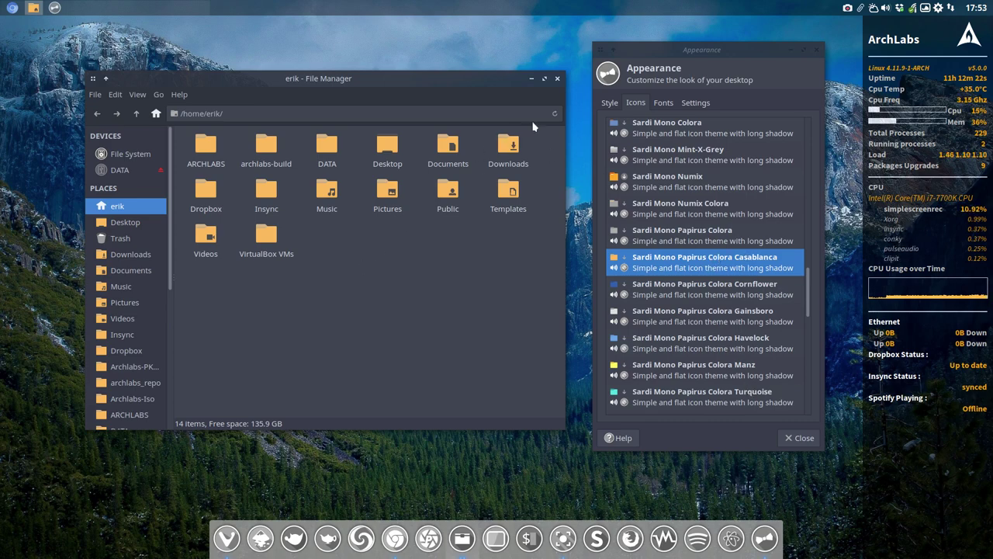
click(557, 79)
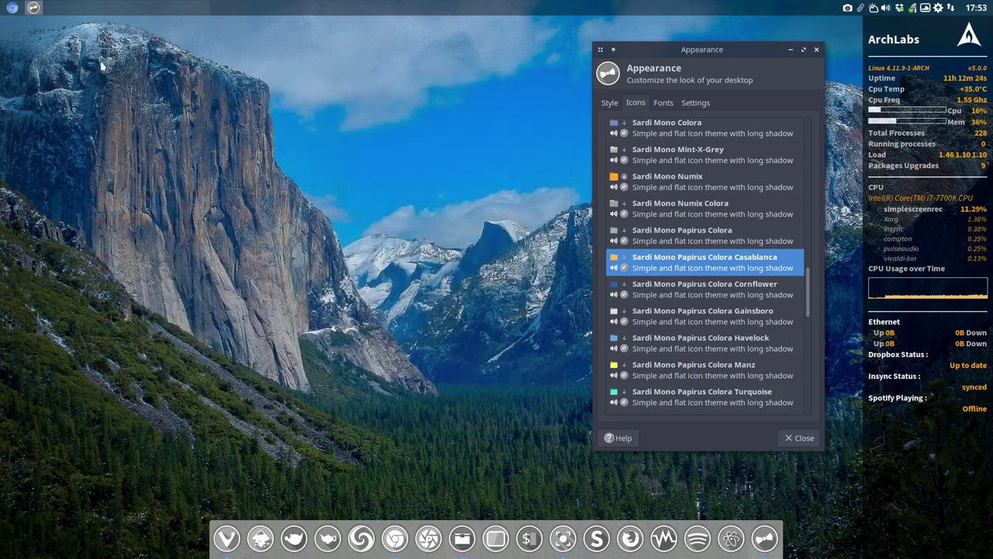
Filter the author's GitHub repositories to 'sardi-mono-pap' and open Sardi-Mono-Papirus-Colora-Variations
key(alt+Tab)
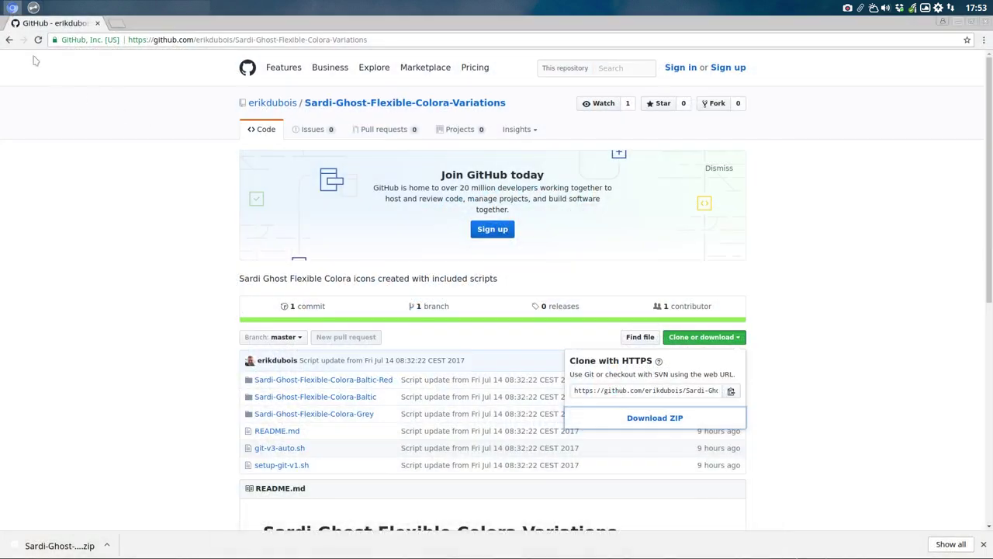
click(9, 39)
click(446, 147)
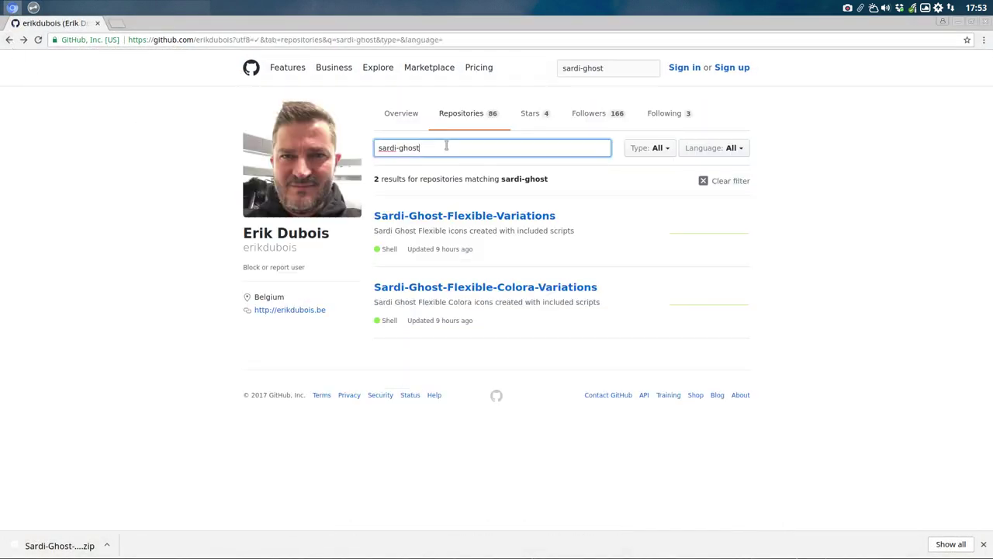
key(BackSpace)
key(BackSpace)
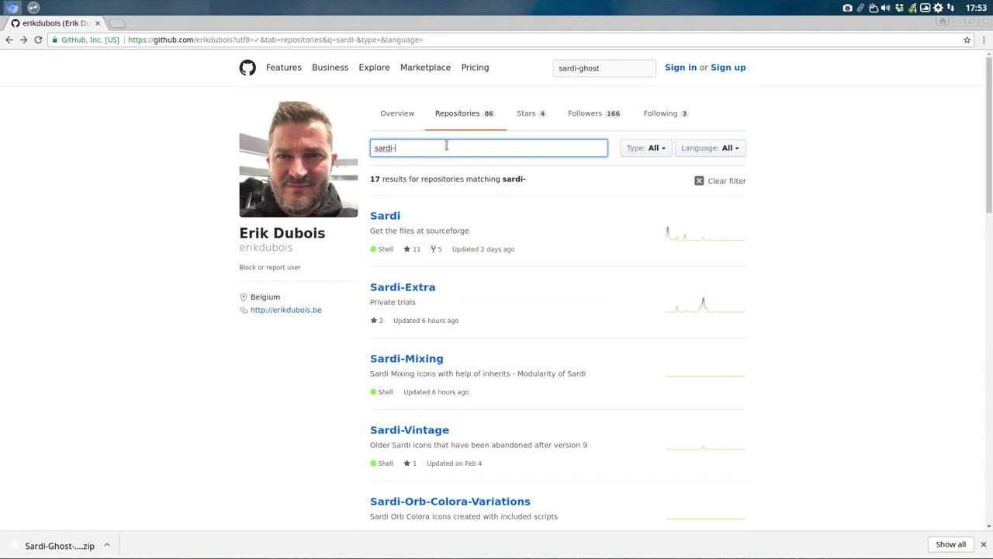
click(959, 23)
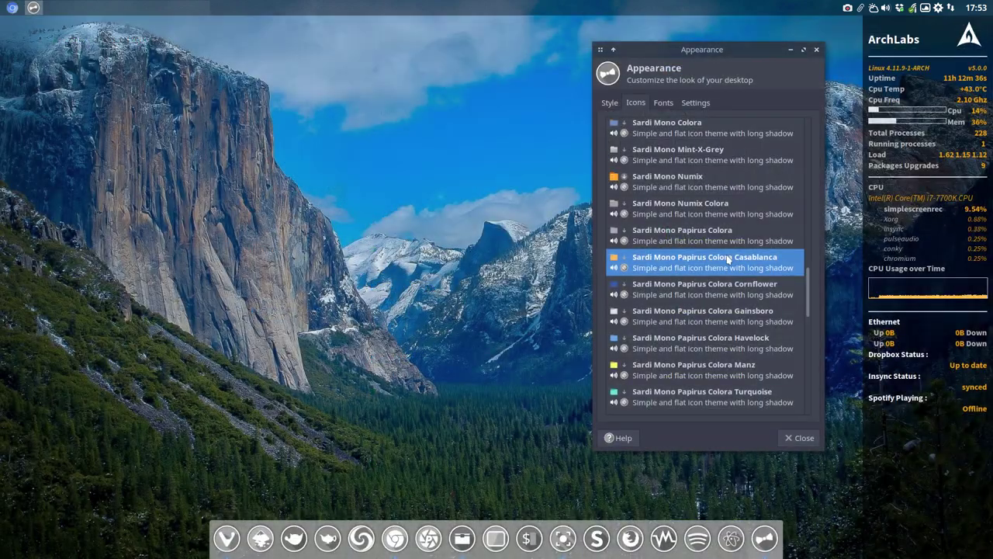
click(31, 8)
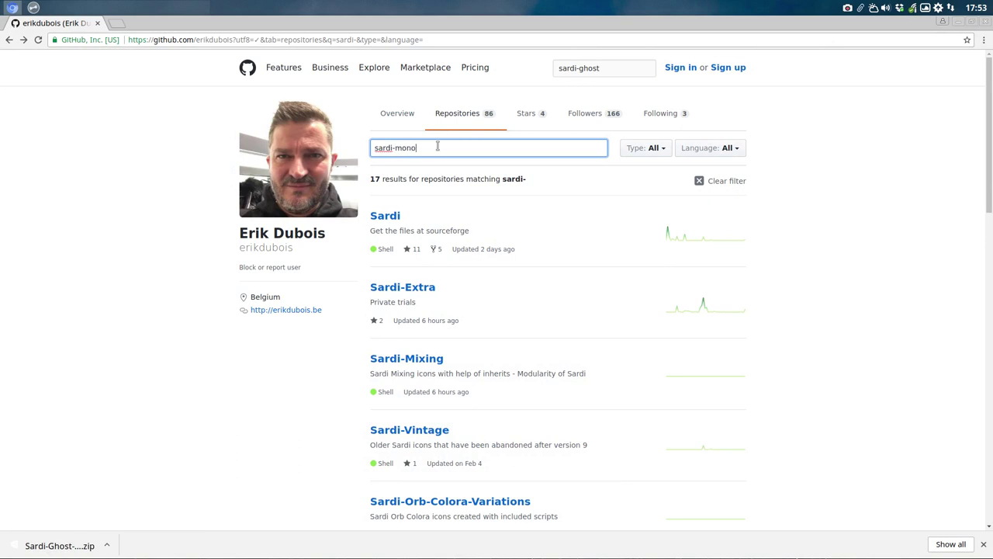
text(-pap)
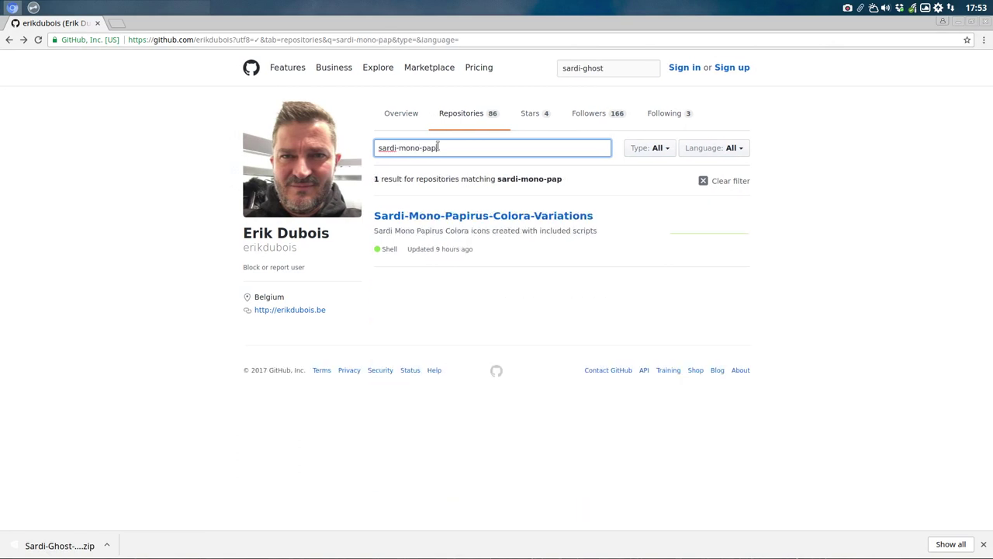
click(515, 218)
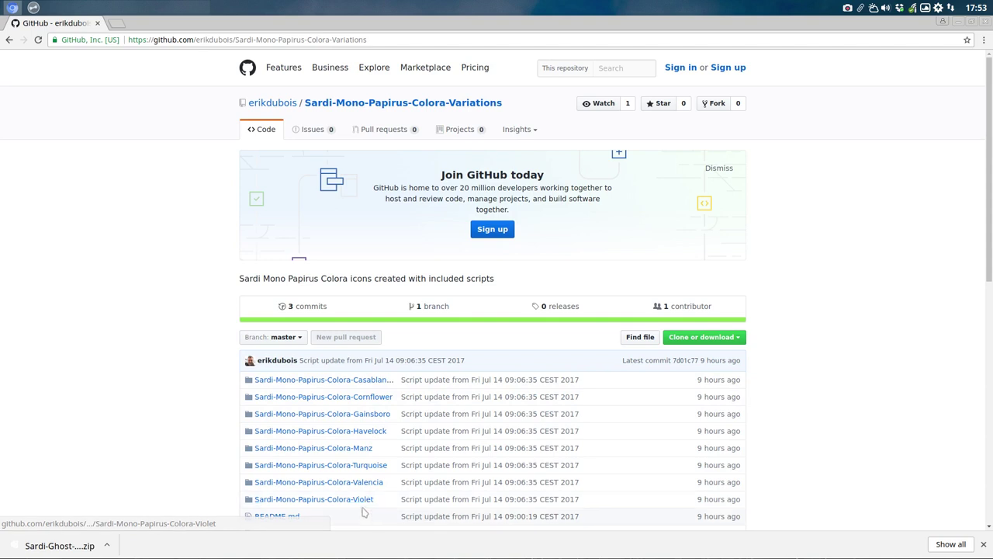
Hide Appearance, then download the repository's master branch via 'Clone or download' > 'Download ZIP'
scroll(362, 512, down, 2)
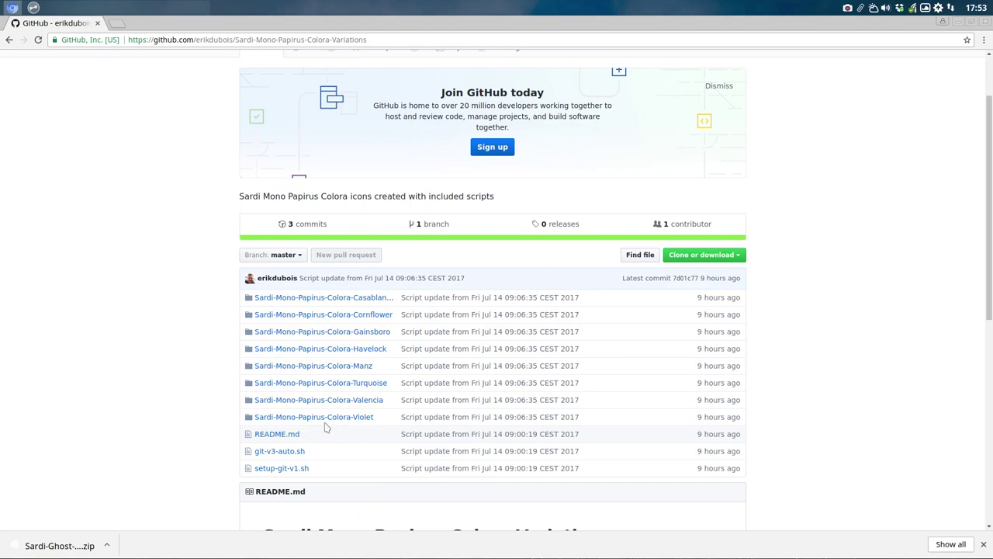
click(960, 24)
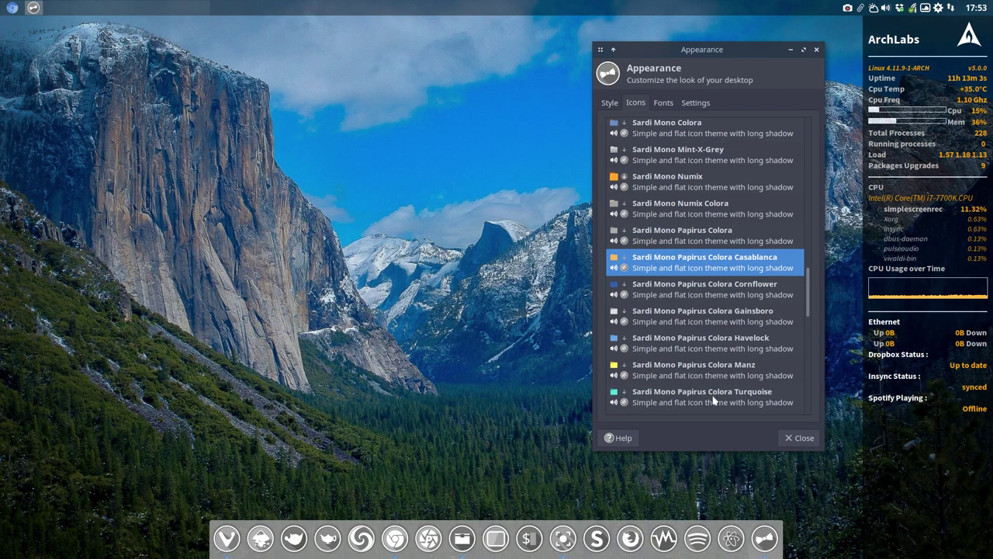
click(33, 8)
click(9, 8)
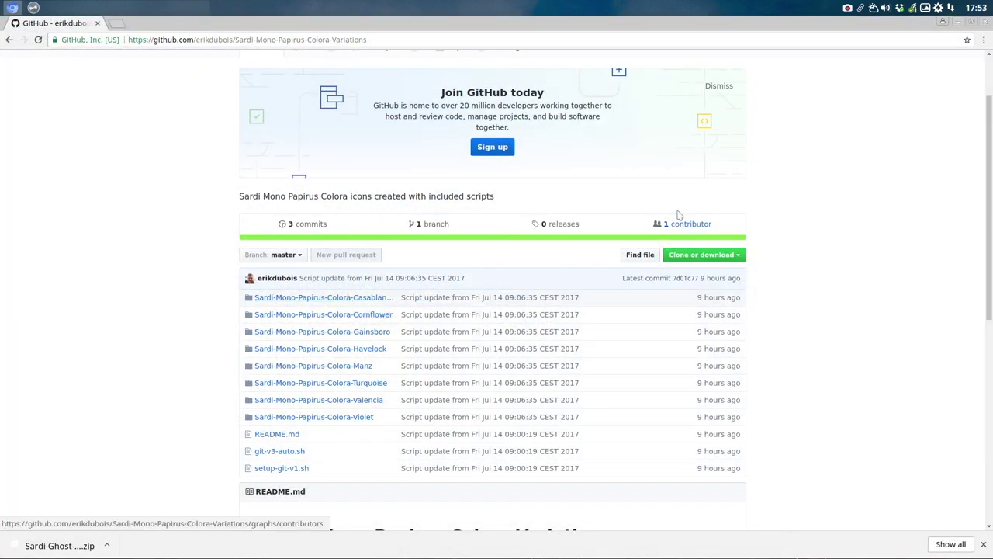
scroll(807, 195, up, 2)
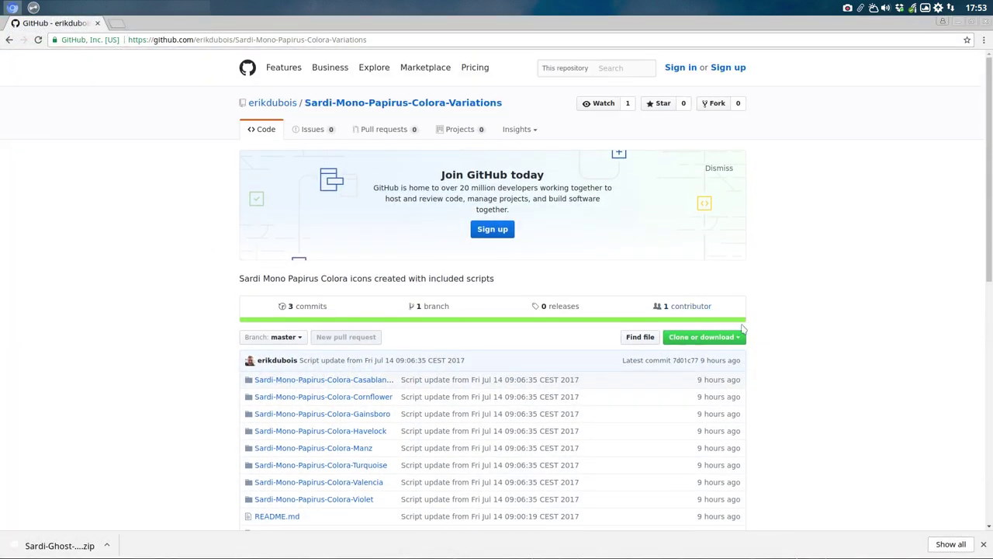
click(739, 339)
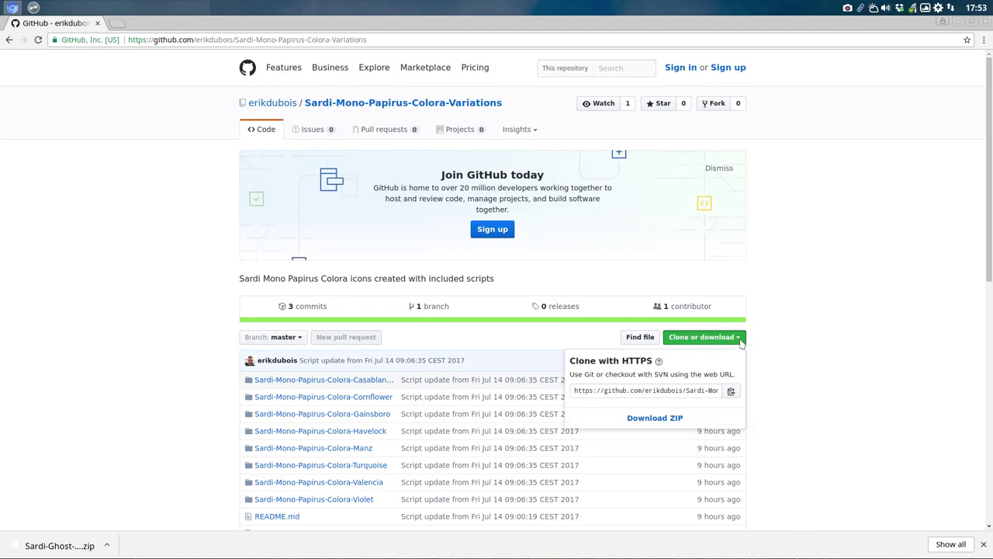
click(690, 421)
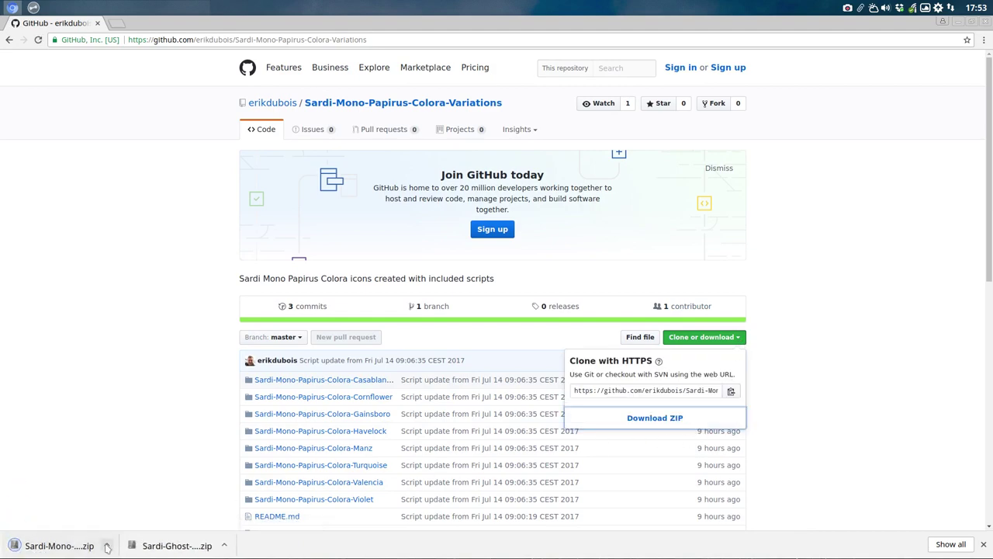
Show the download in Downloads and delete the old Sardi-Ghost folder and zip
click(106, 546)
click(127, 505)
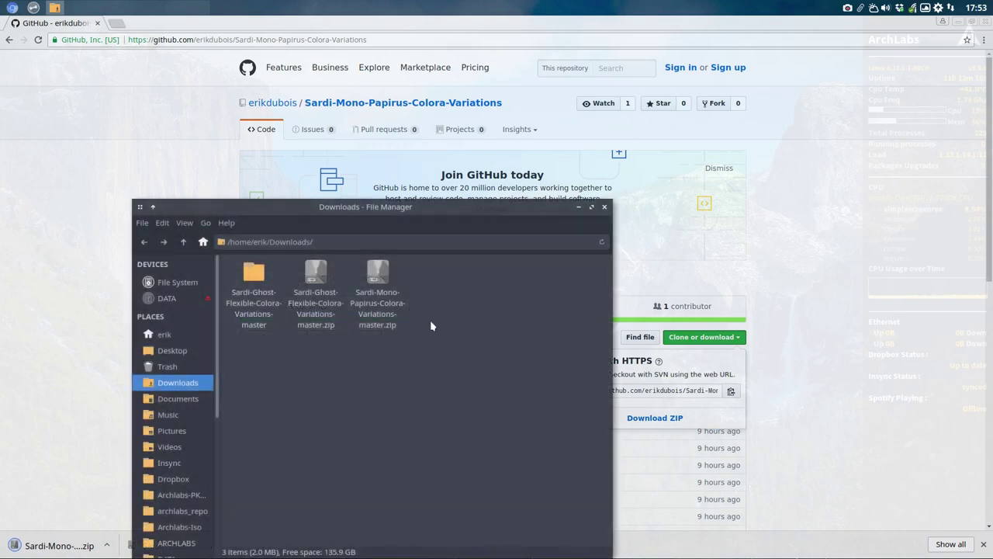
click(250, 286)
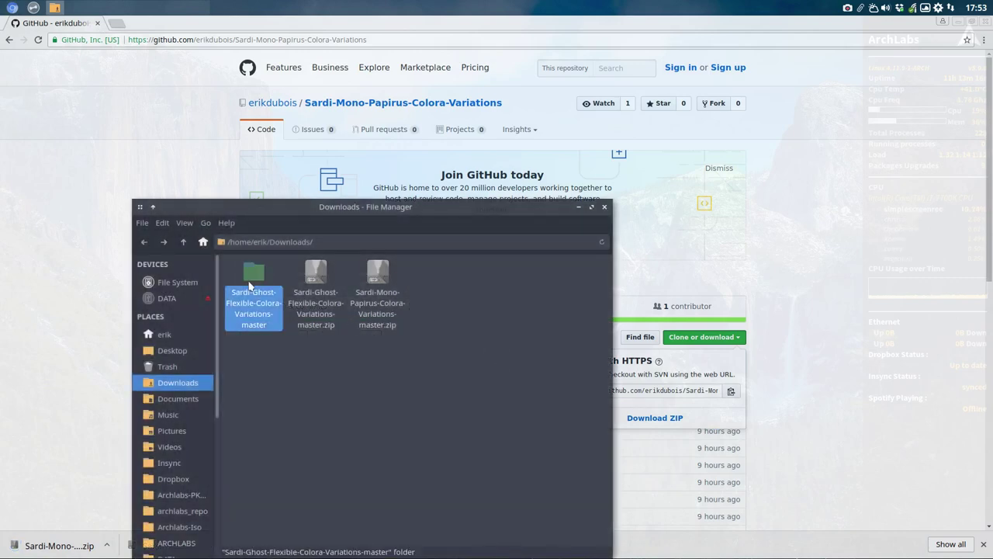
key(Delete)
click(242, 323)
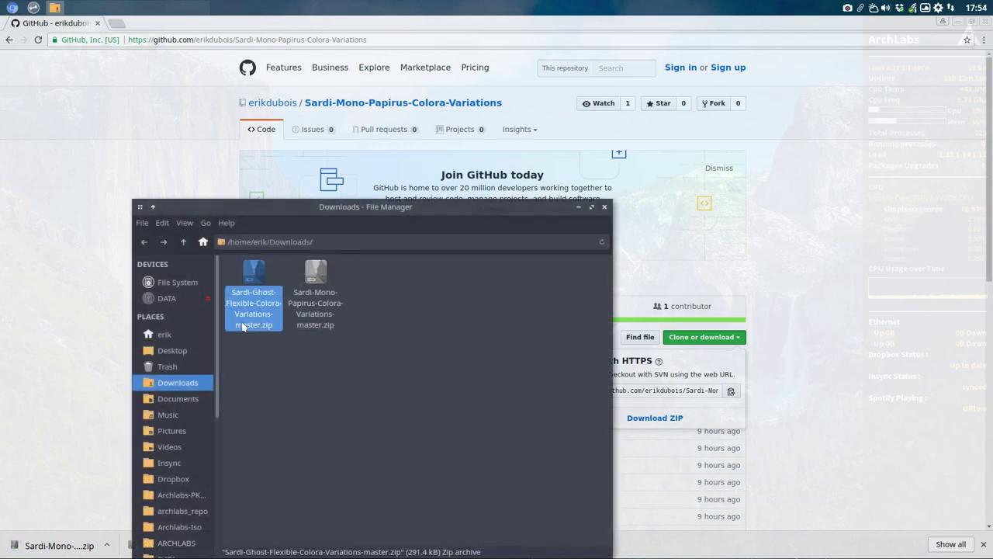
key(Delete)
Extract the Sardi-Mono zip here, open it, and delete the two .sh scripts and README.md
click(251, 287)
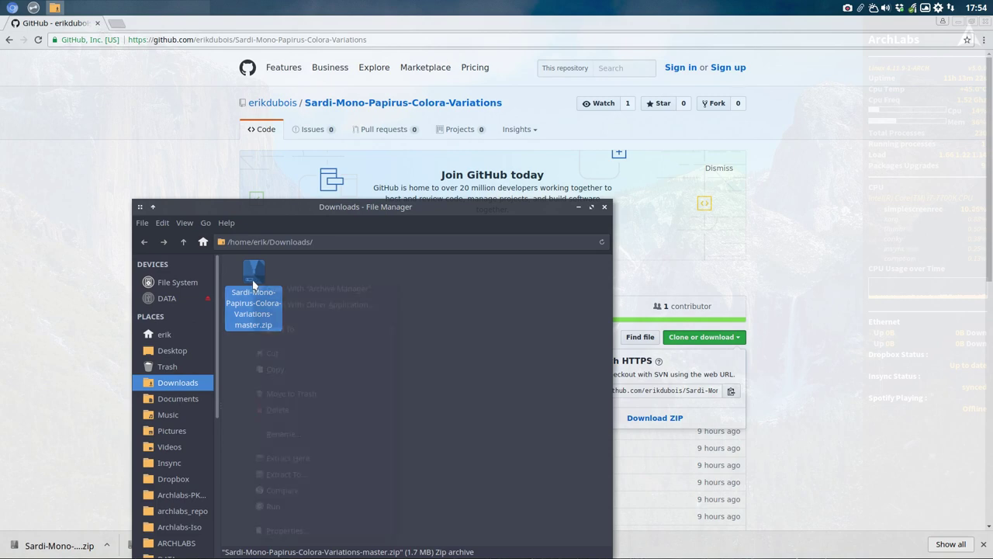
right_click(253, 286)
key(Return)
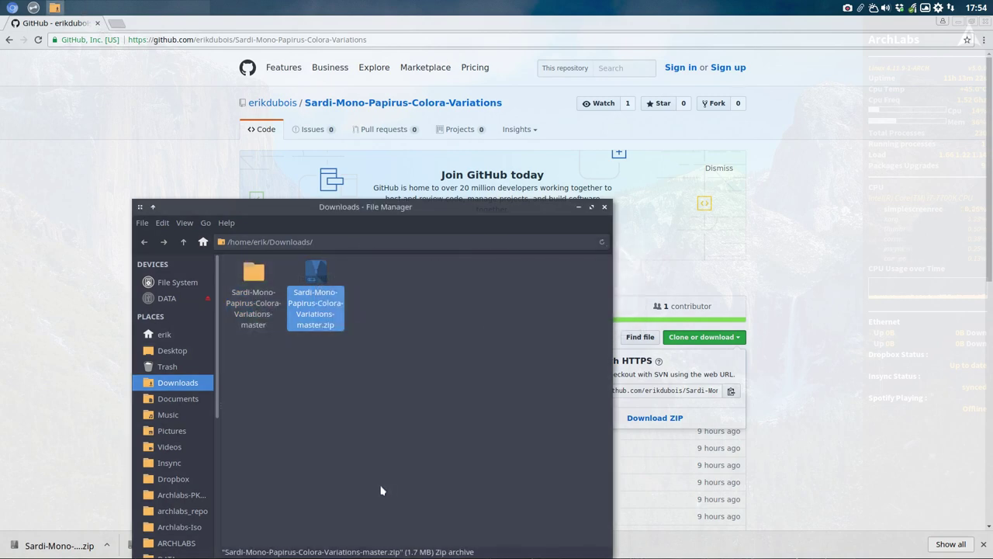
double_click(263, 288)
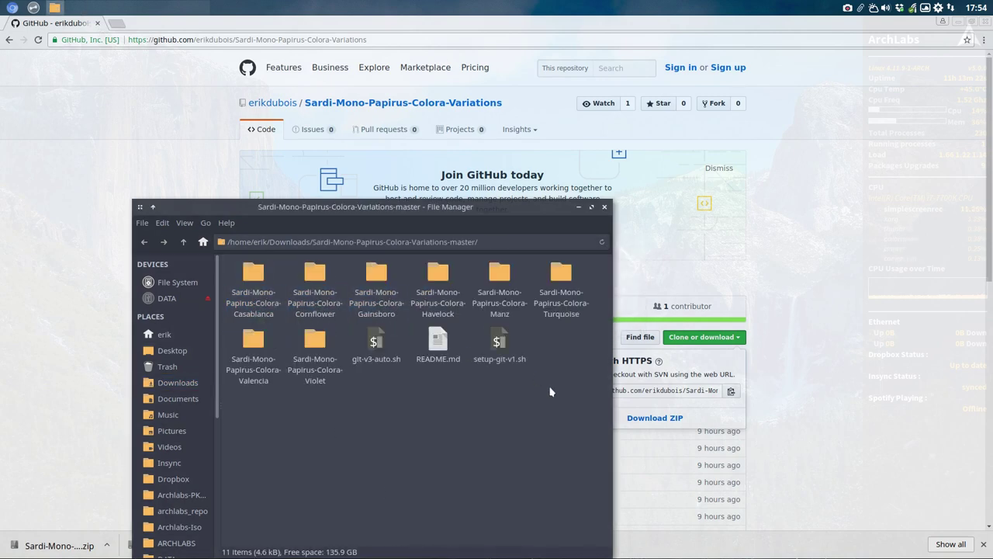
click(283, 320)
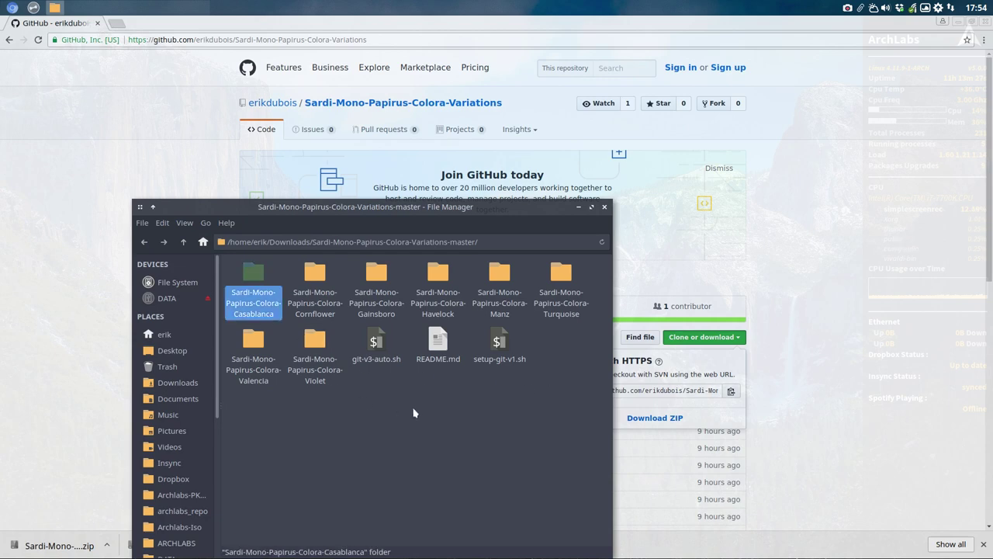
drag(361, 392, 623, 333)
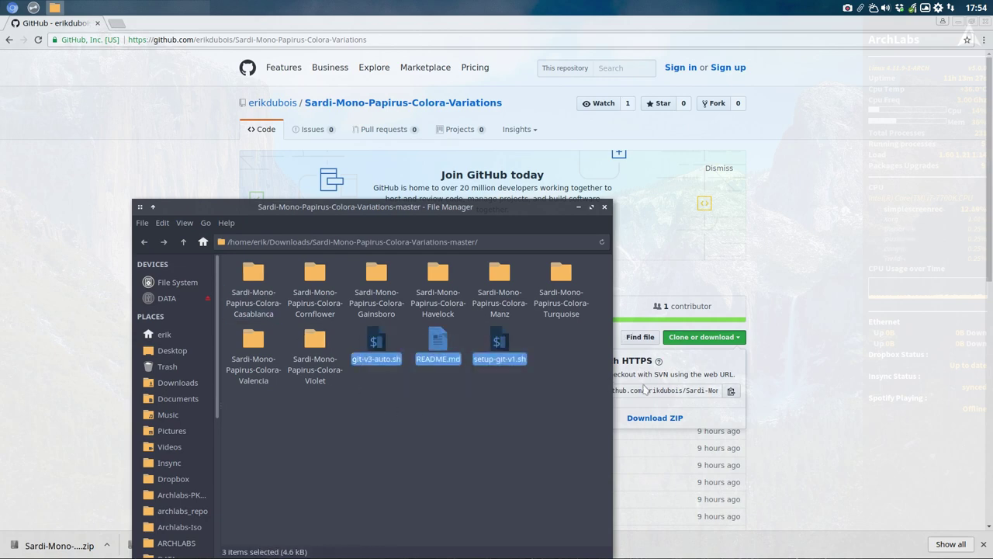
key(Delete)
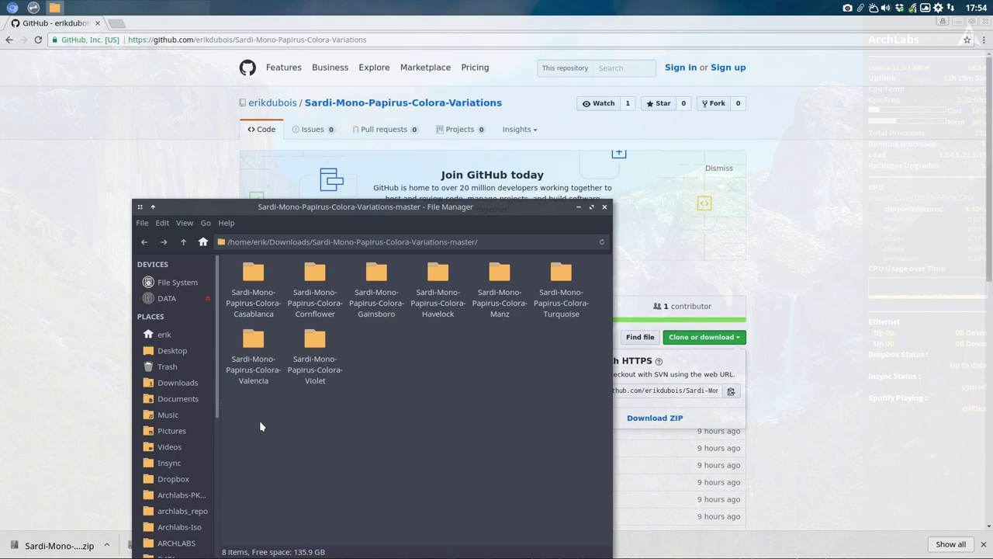
Copy all eight Sardi-Mono-Papirus-Colora variant folders and paste them into ~/.icons
key(ctrl+a)
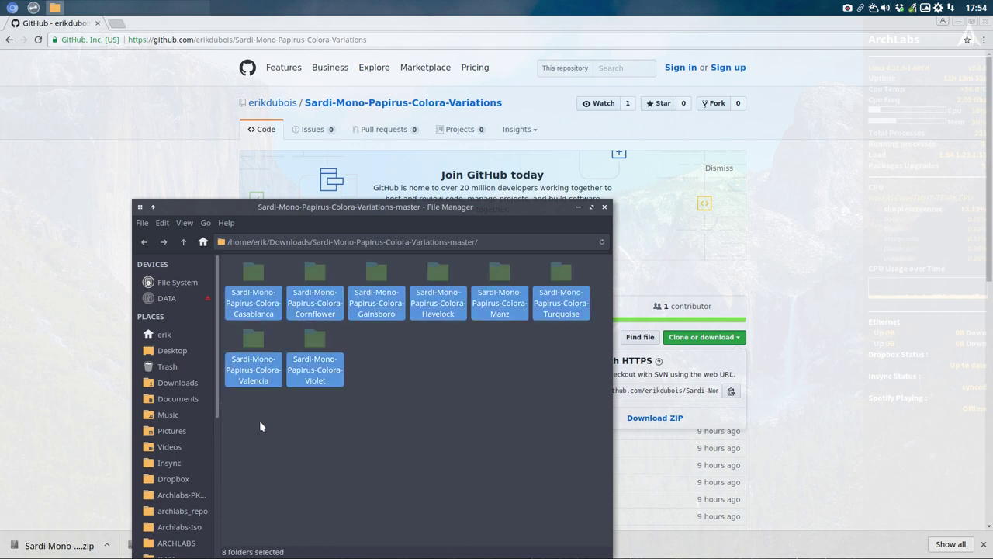
scroll(174, 423, down, 5)
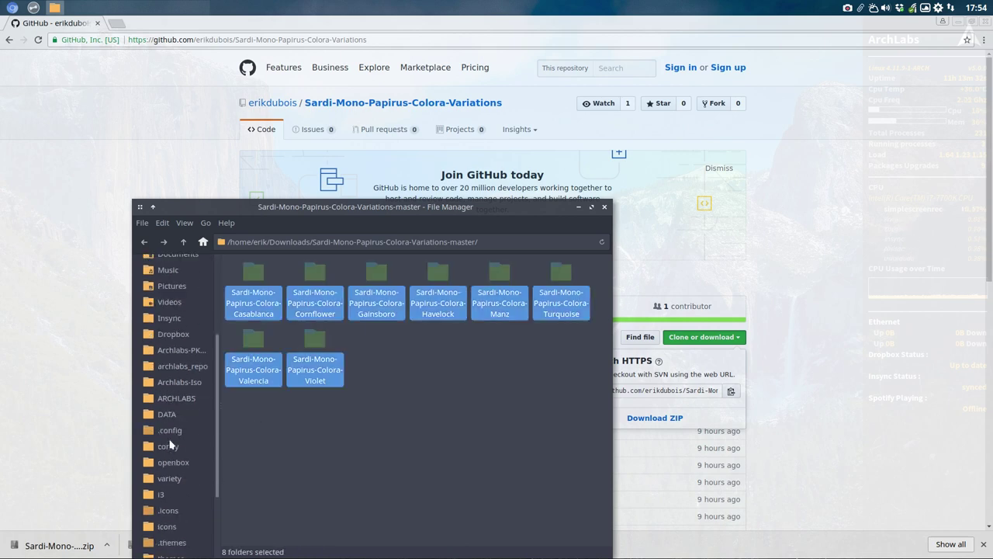
click(169, 437)
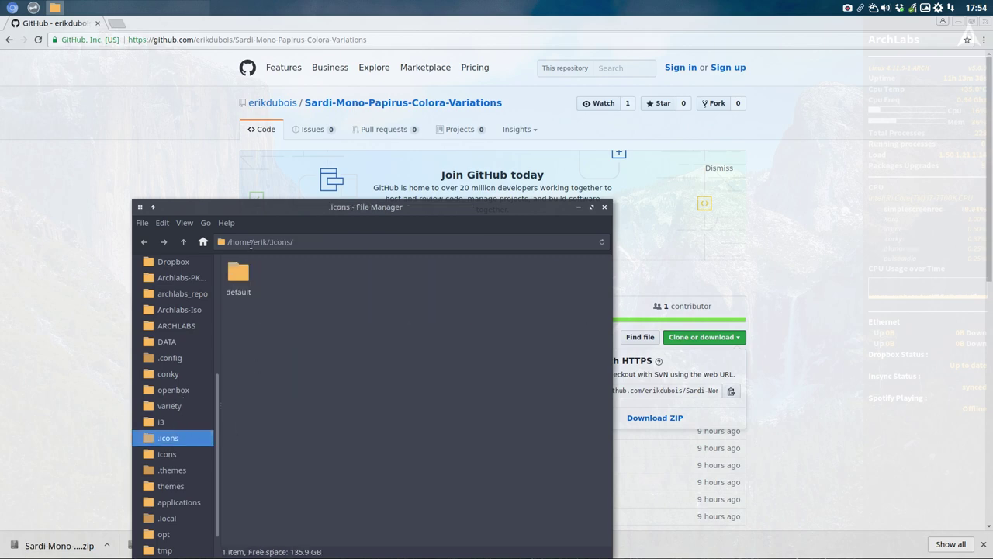
double_click(270, 241)
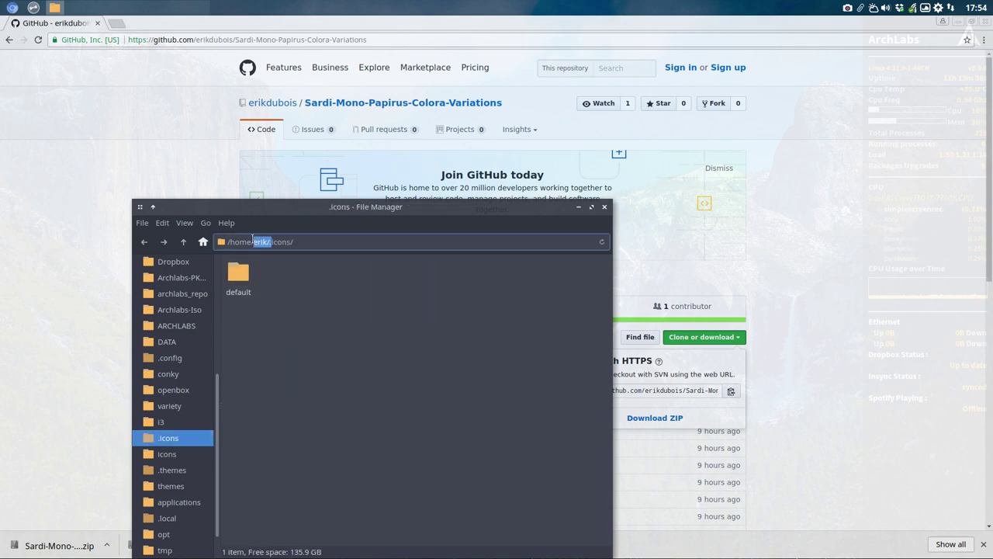
click(270, 241)
click(297, 243)
click(298, 330)
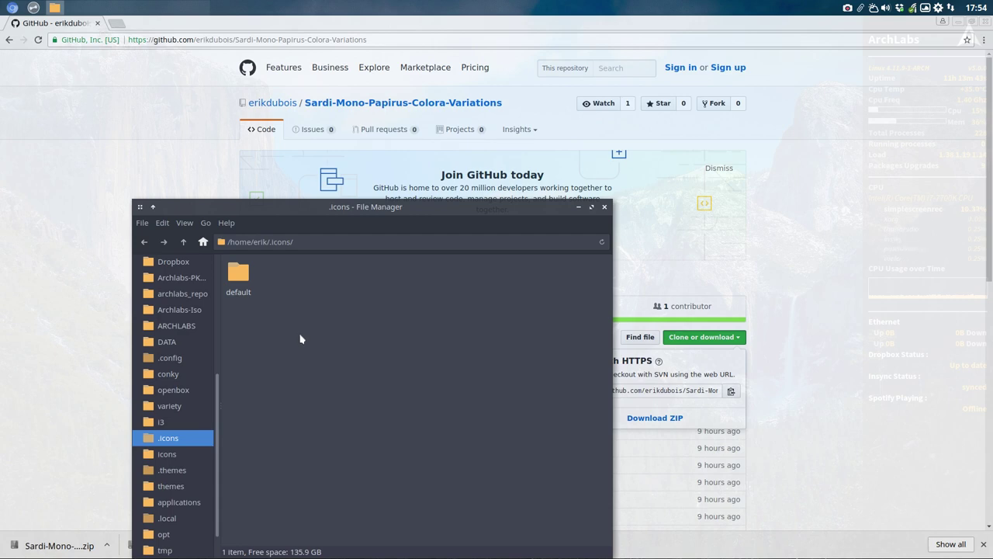
key(ctrl+v)
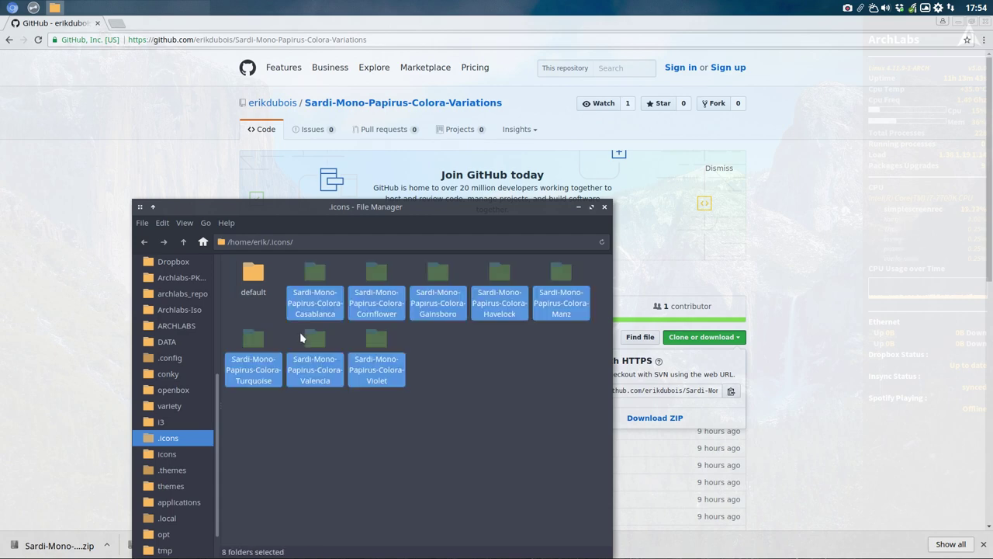
click(383, 419)
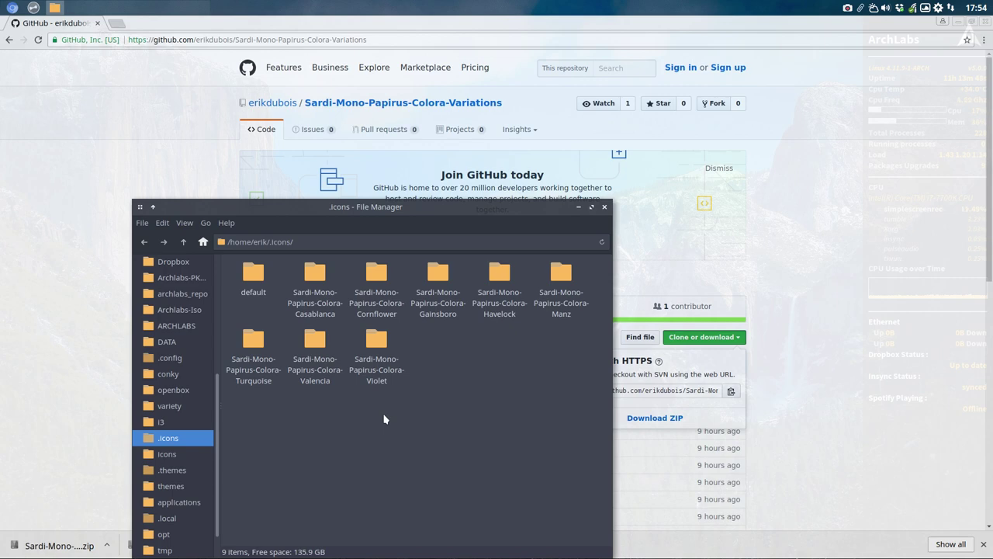